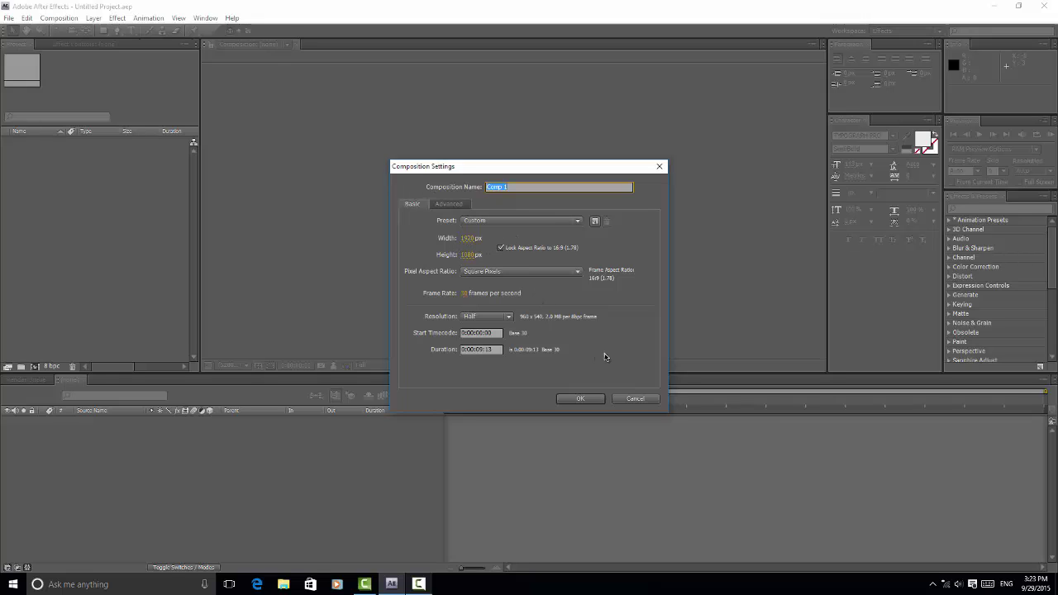
Create the new composition with its duration set to 10 seconds.
left_click(488, 350)
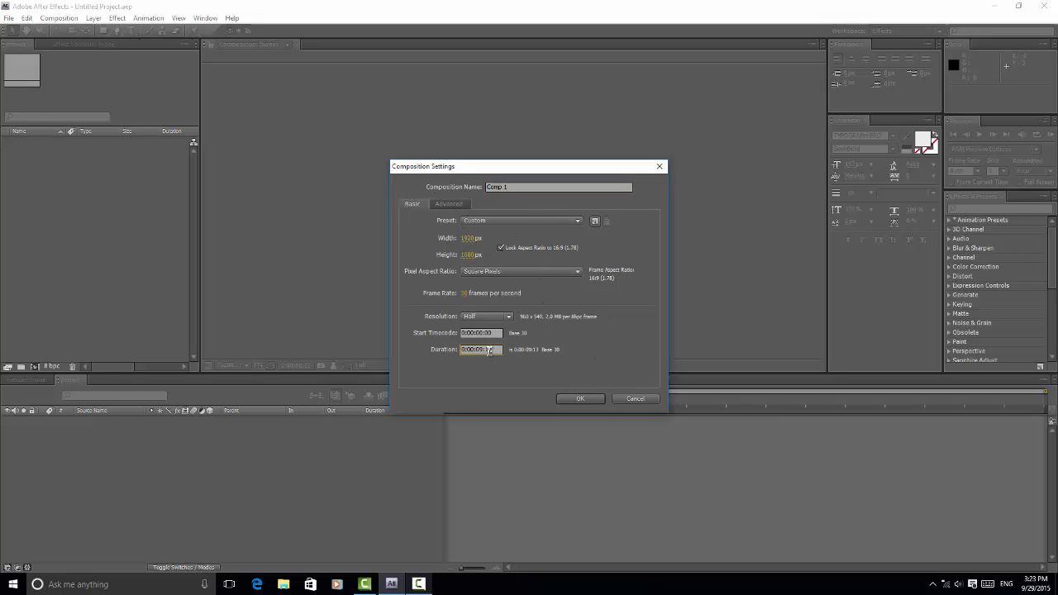
left_click_drag(483, 350, 576, 349)
type("10.")
key("Return")
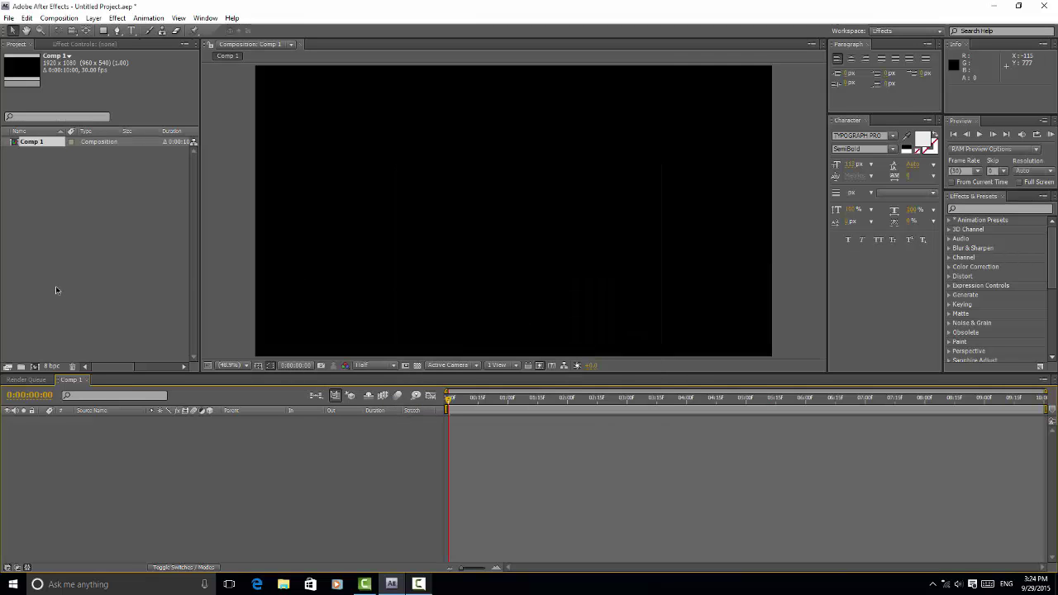
Import the Hermitude - The Buzz MP3 from the Desktop folder on Local Disk (D:) and add it to the composition's timeline.
right_click(56, 290)
mouse_move(166, 333)
left_click(214, 337)
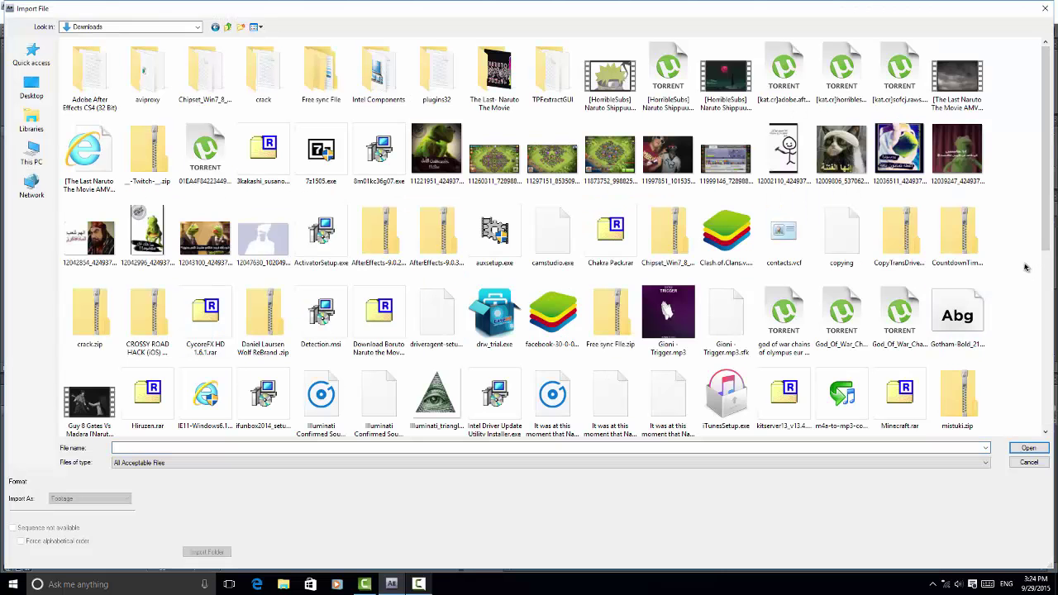
scroll(1025, 267, "down", 5)
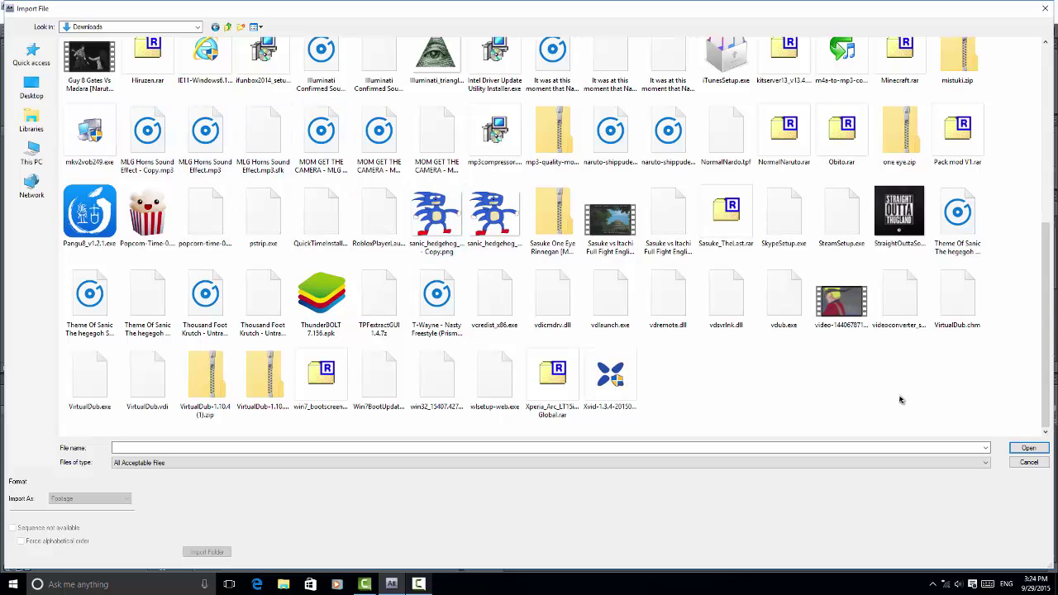
scroll(818, 423, "up", 2)
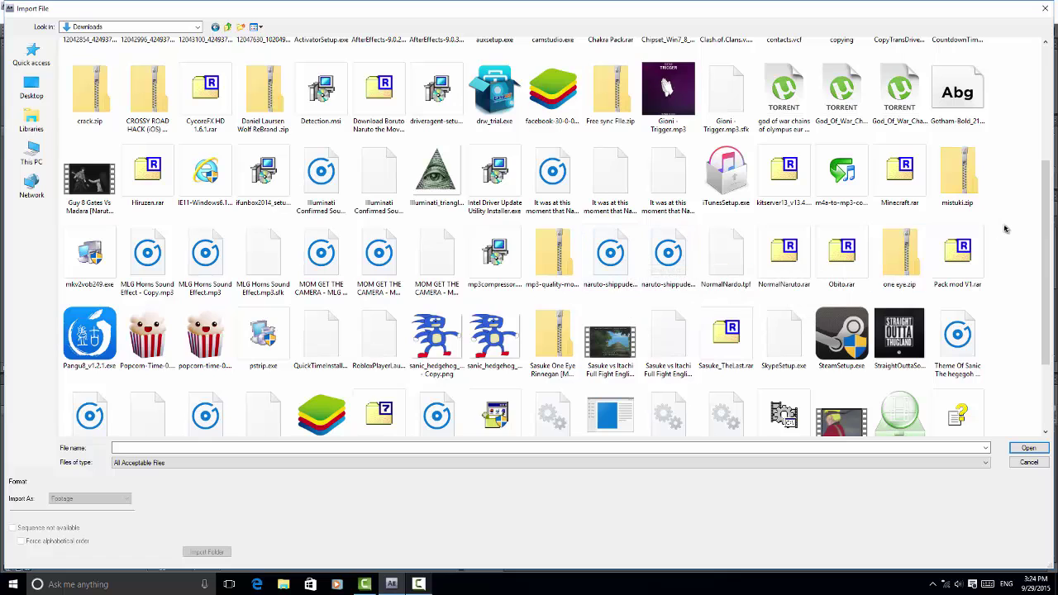
scroll(1005, 229, "up", 3)
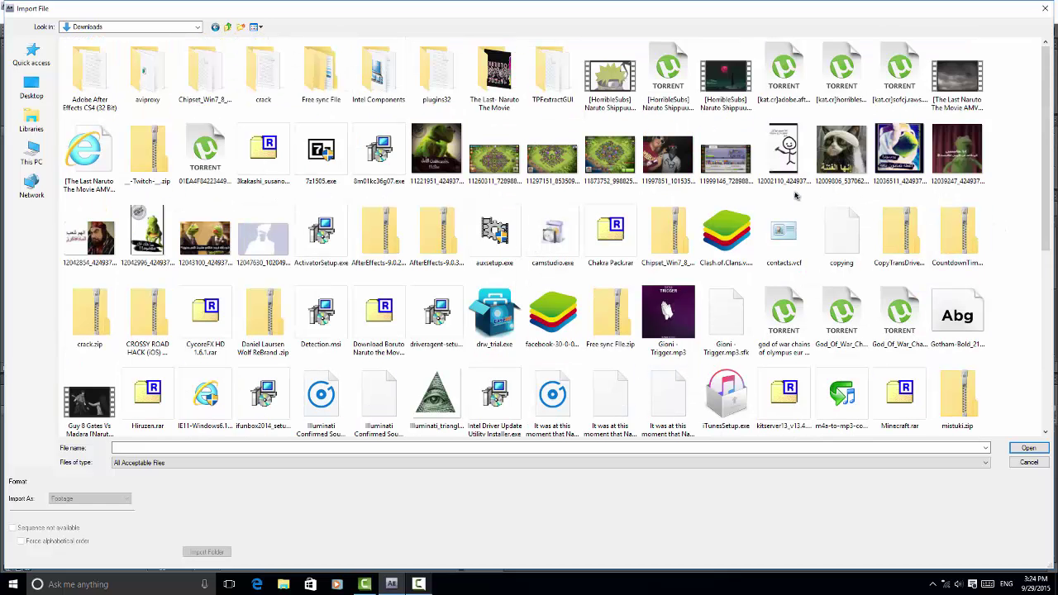
left_click(25, 85)
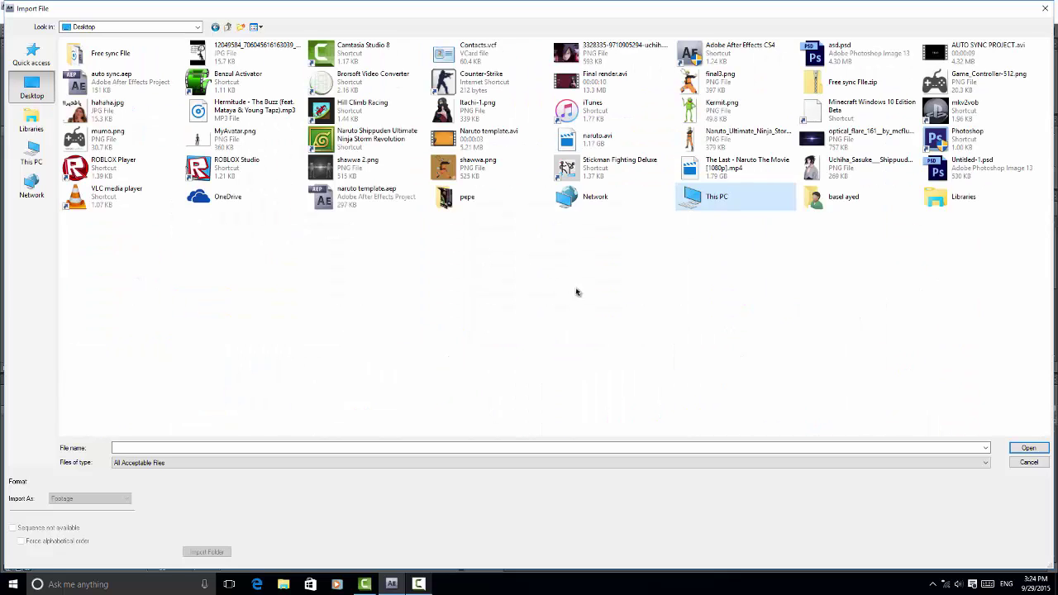
key("Return")
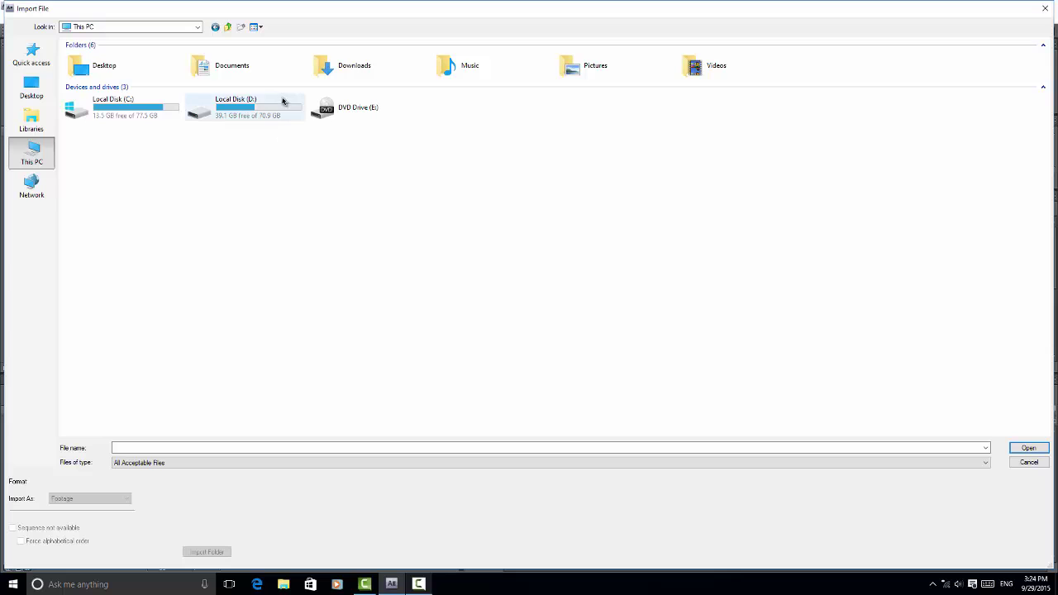
double_click(281, 100)
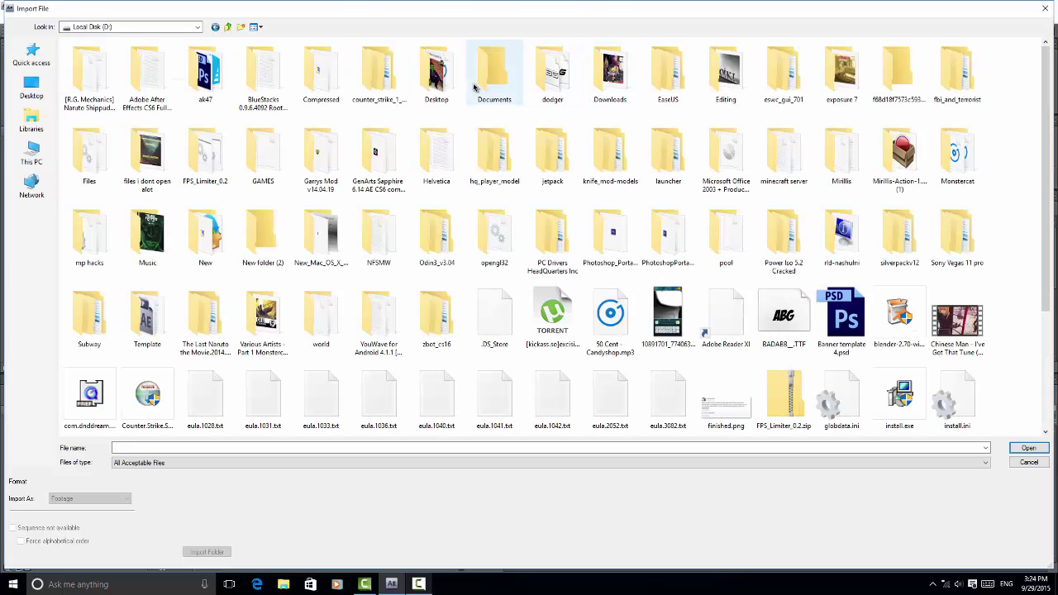
double_click(437, 73)
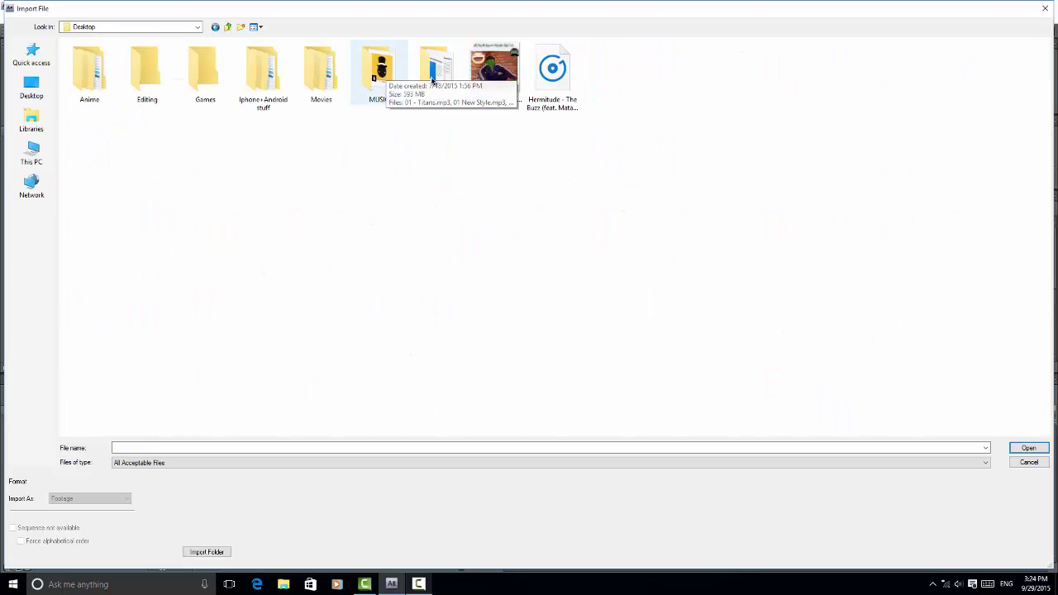
double_click(562, 70)
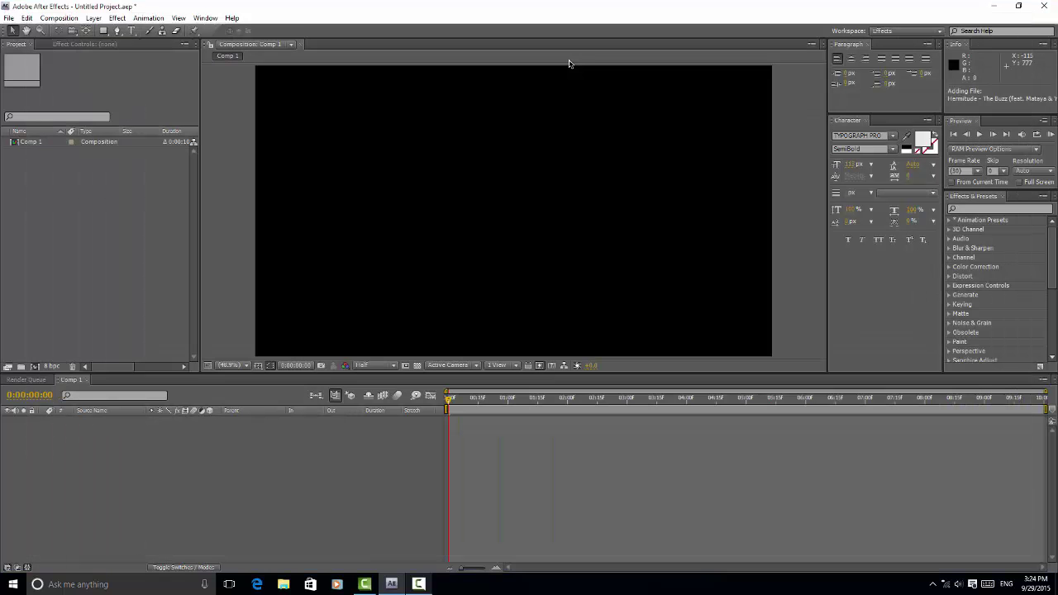
left_click_drag(46, 162, 151, 529)
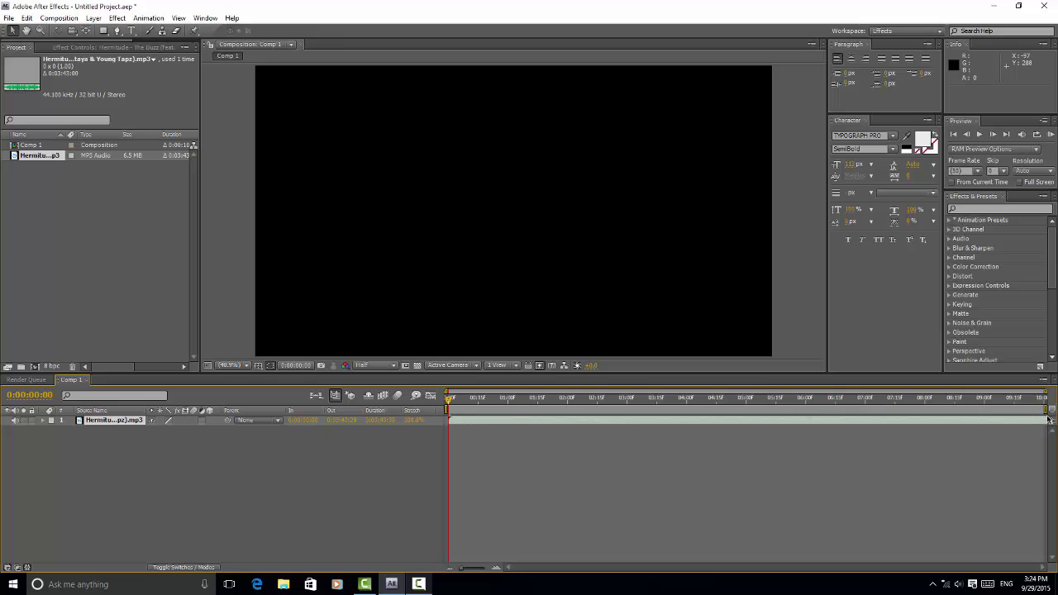
Slide the audio layer back until the composition starts about 55 seconds into the song, previewing the sound at each position.
left_click_drag(1037, 424, 554, 423)
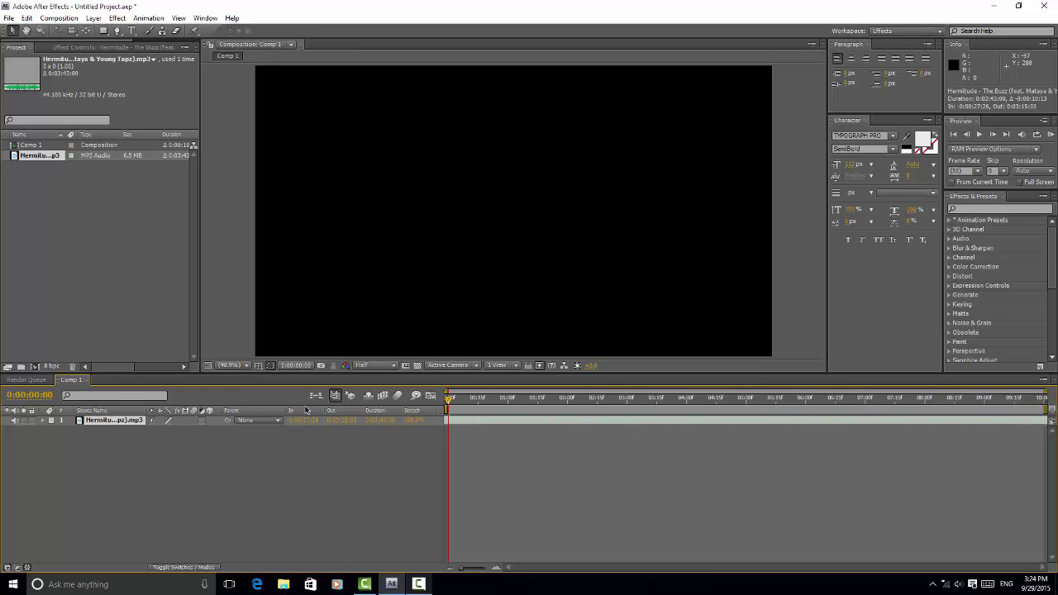
left_click_drag(305, 407, 72, 379)
left_click_drag(1041, 425, 850, 422)
key("KP_Decimal")
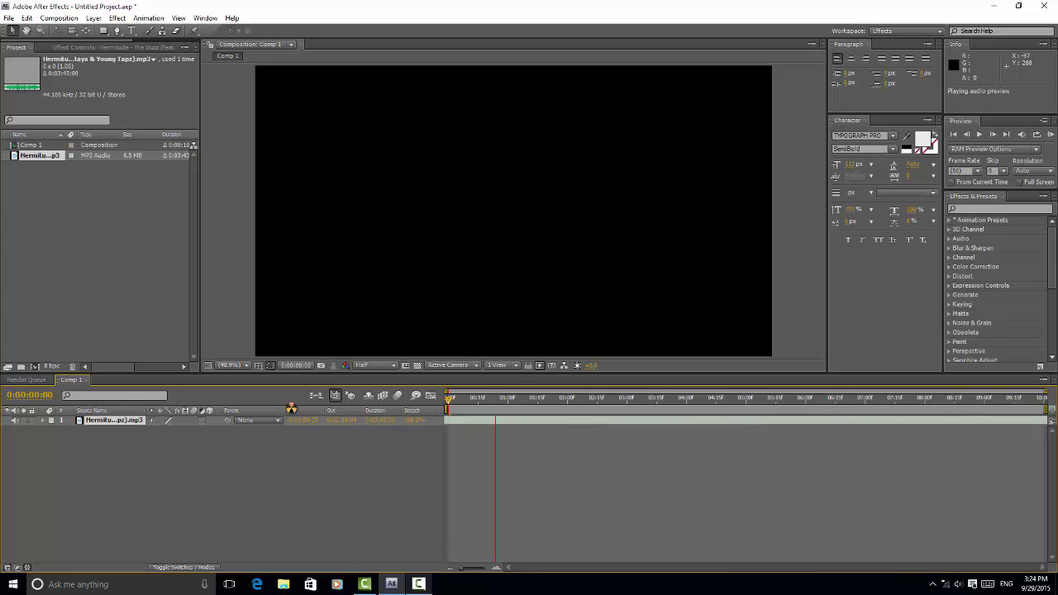
left_click(571, 210)
left_click_drag(463, 425, 914, 403)
key("KP_Decimal")
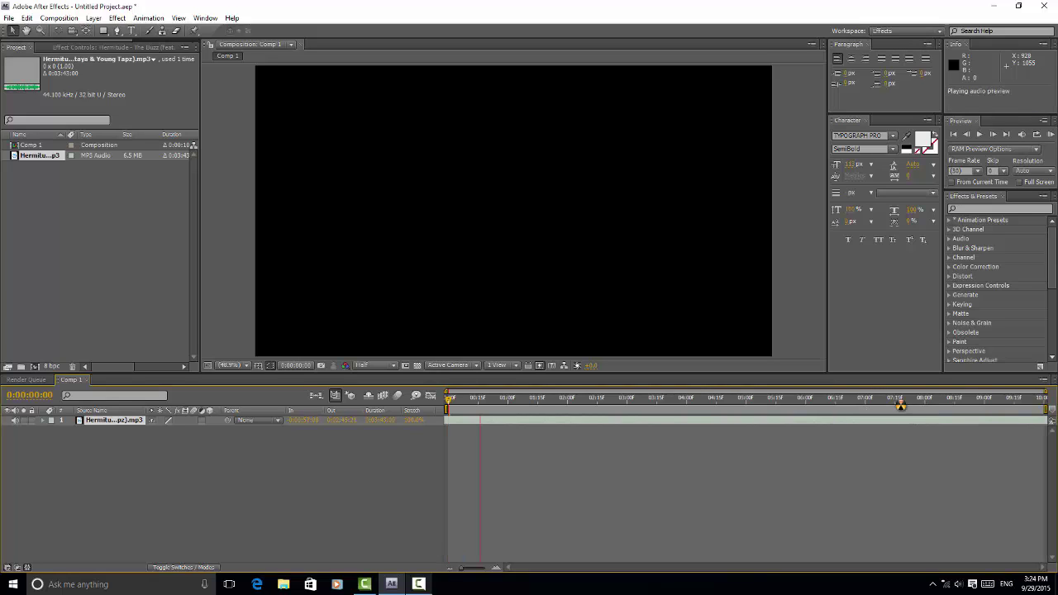
left_click(529, 297)
left_click_drag(453, 420, 490, 418)
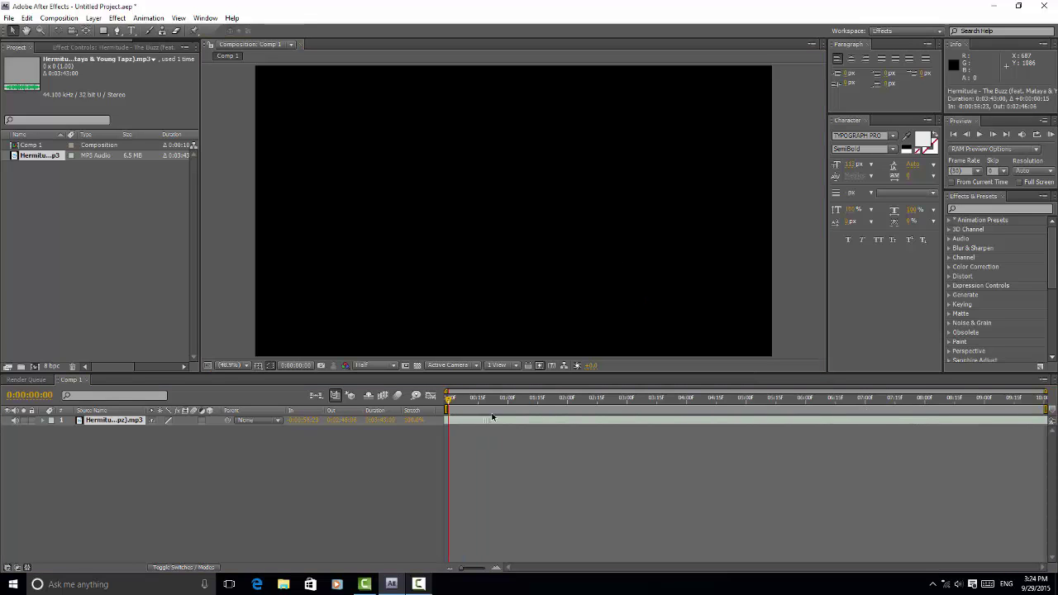
key("KP_Decimal")
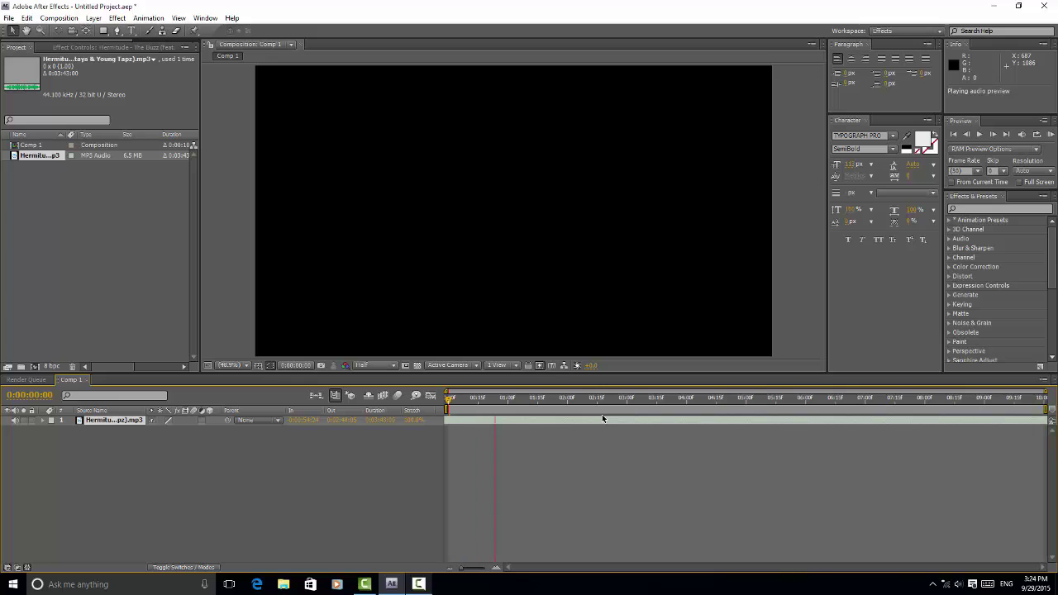
left_click(579, 323)
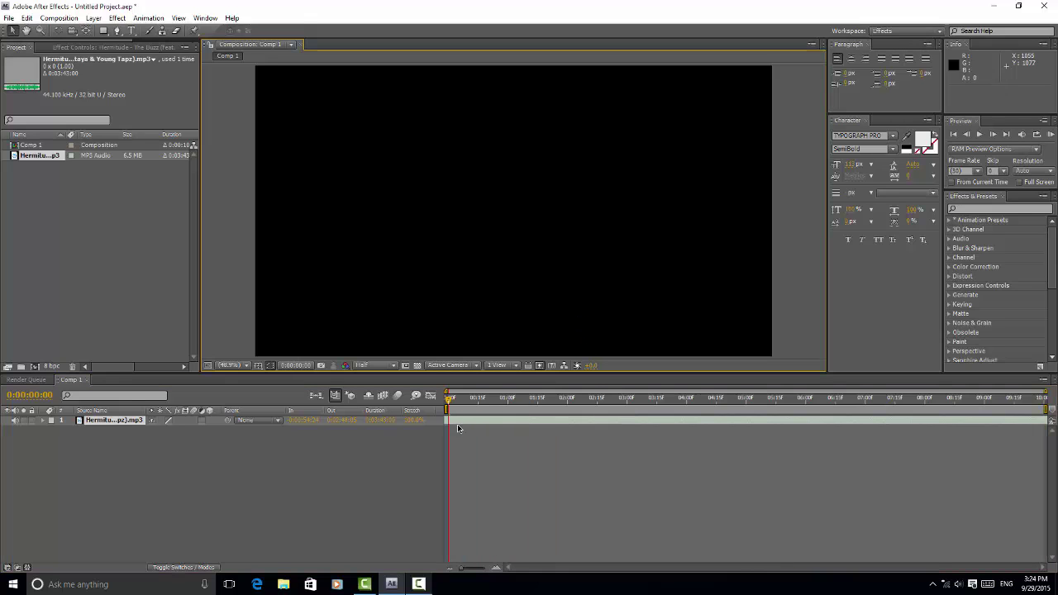
Fine-tune the audio layer's in point to -0:00:53:12, checking the timing with audio previews.
left_click_drag(457, 427, 566, 421)
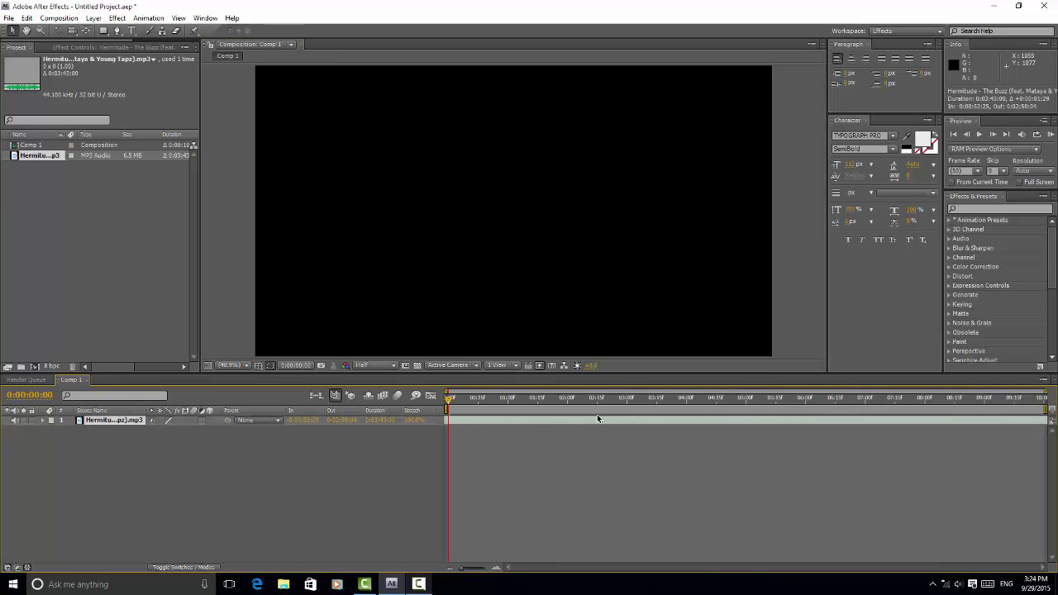
key("KP_Decimal")
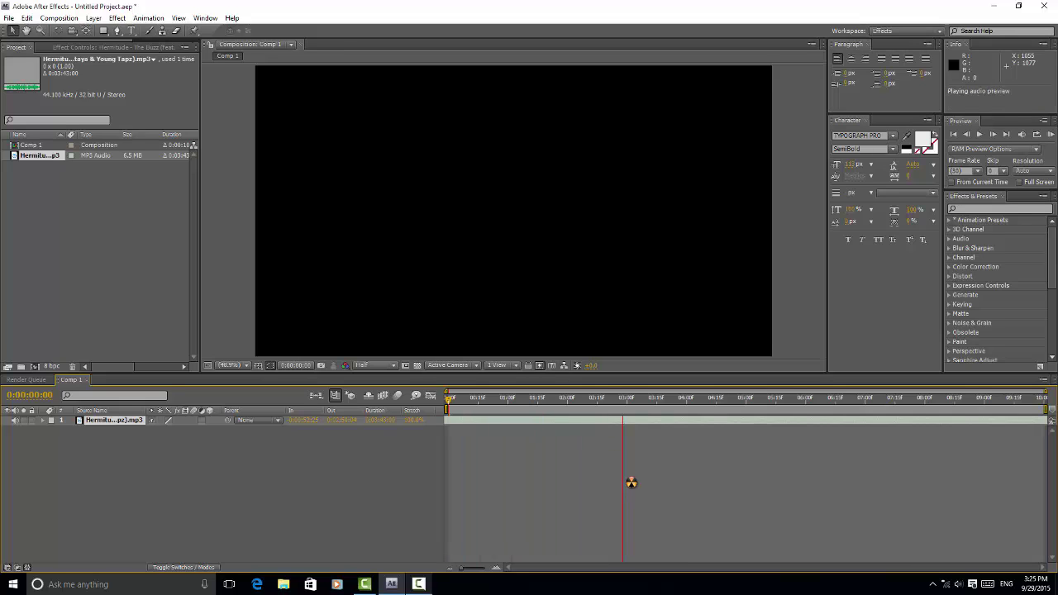
left_click(577, 323)
left_click_drag(473, 422, 443, 422)
key("KP_Decimal")
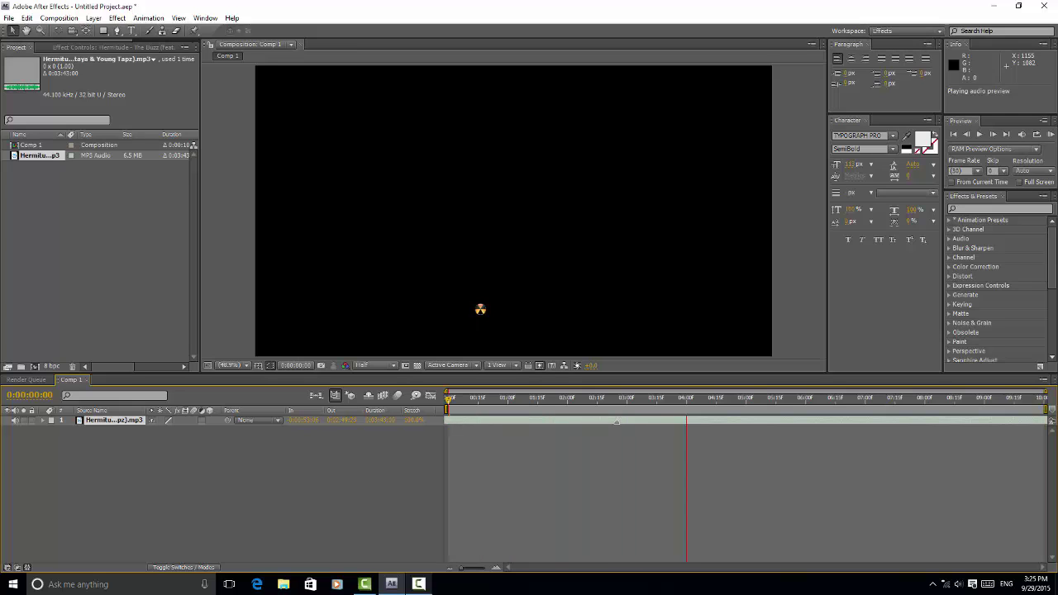
left_click(484, 307)
left_click_drag(473, 423, 461, 426)
key("KP_Decimal")
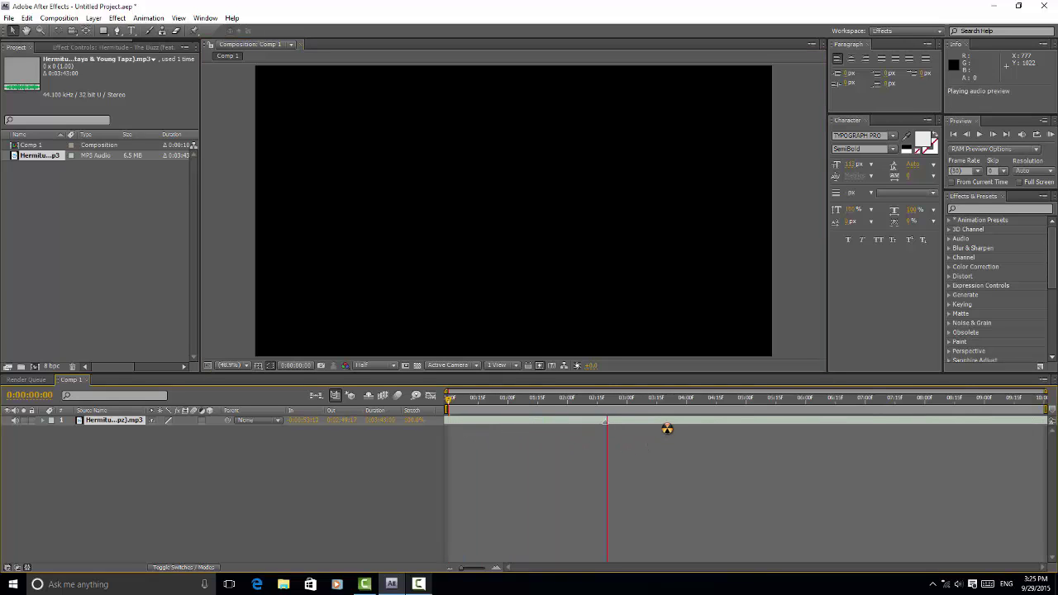
left_click(621, 286)
Add a text layer reading "TEXT" to the composition.
right_click(84, 453)
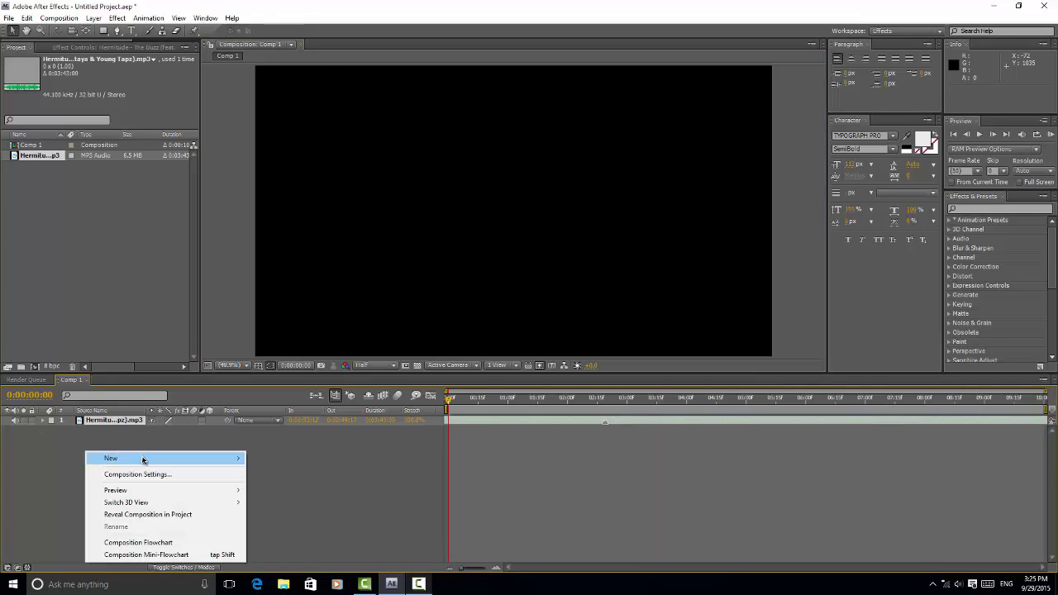
mouse_move(139, 455)
left_click(307, 476)
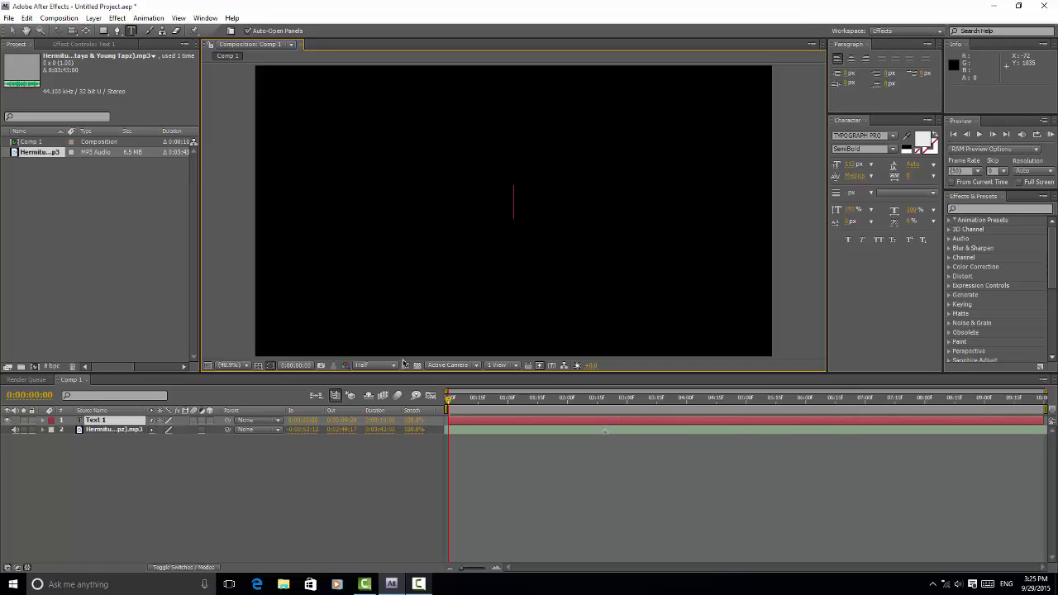
type("N")
key("BackSpace")
type("TEXT")
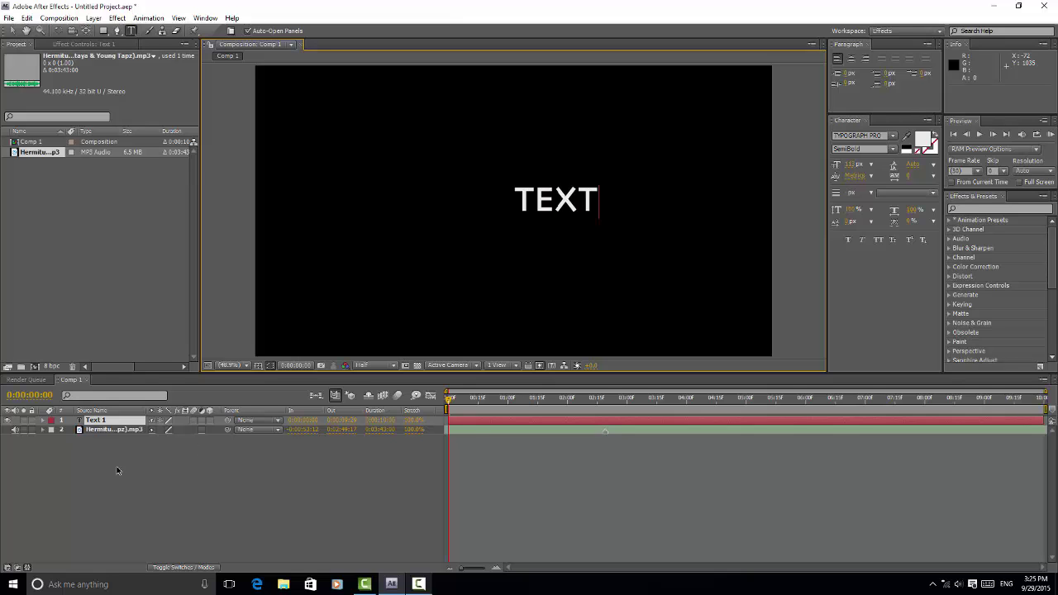
left_click(117, 470)
Adjust the TEXT layer's Position so the word is centred horizontally in the frame.
left_click(126, 422)
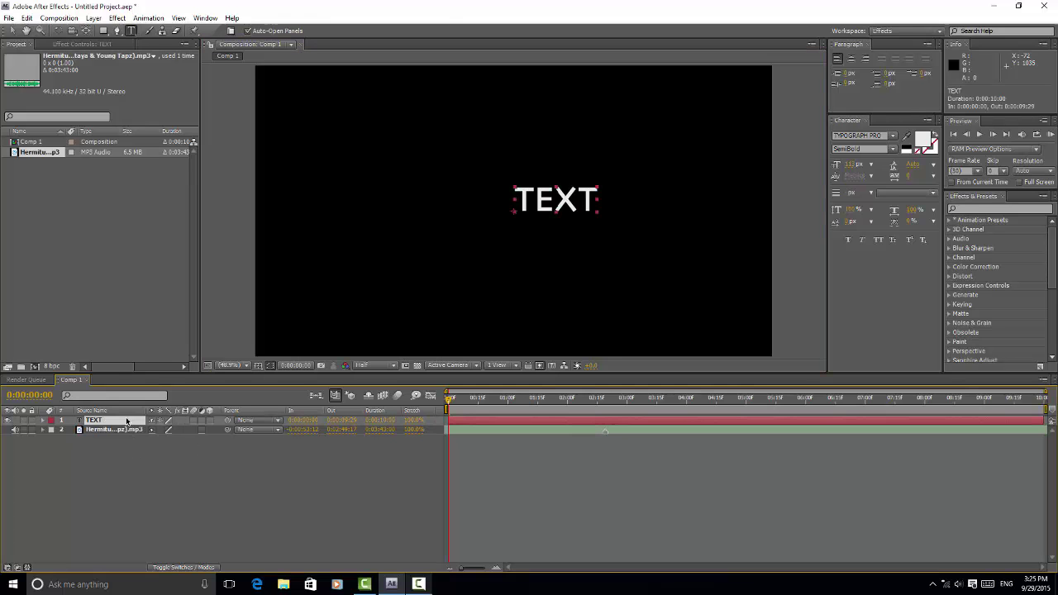
key("p")
left_click_drag(169, 437, 87, 451)
left_click_drag(173, 431, 164, 434)
left_click(144, 488)
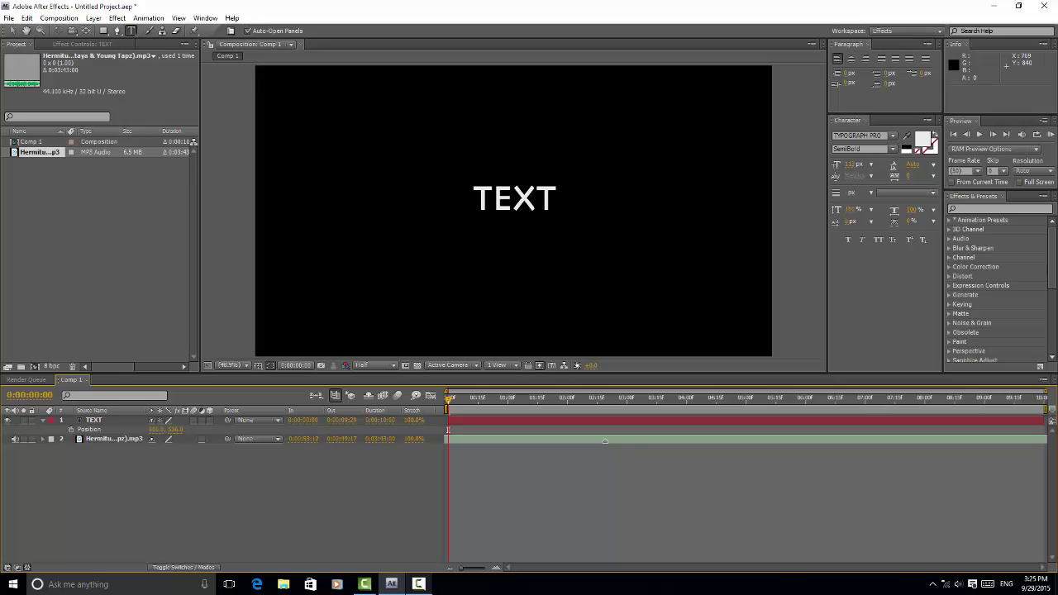
left_click_drag(161, 431, 160, 431)
left_click(187, 485)
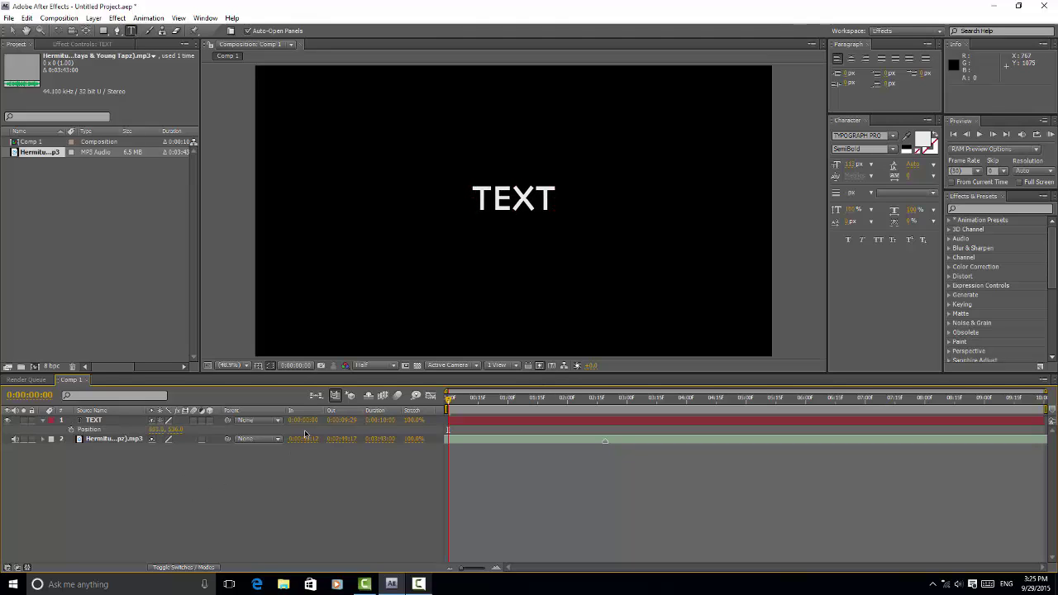
Convert the MP3 layer's audio to keyframes using the Keyframe Assistant.
right_click(107, 439)
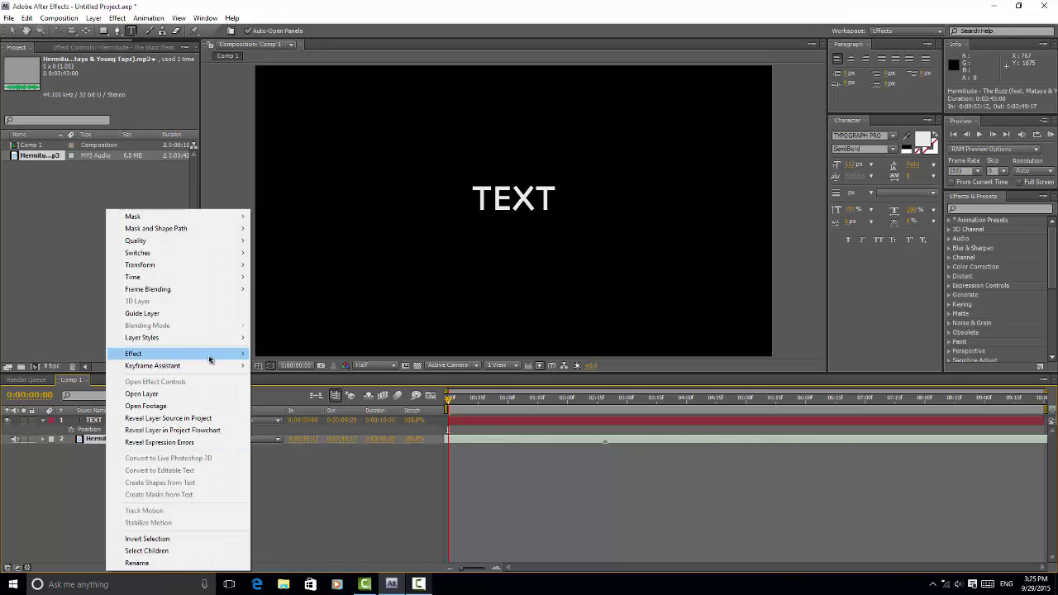
mouse_move(215, 365)
left_click(456, 365)
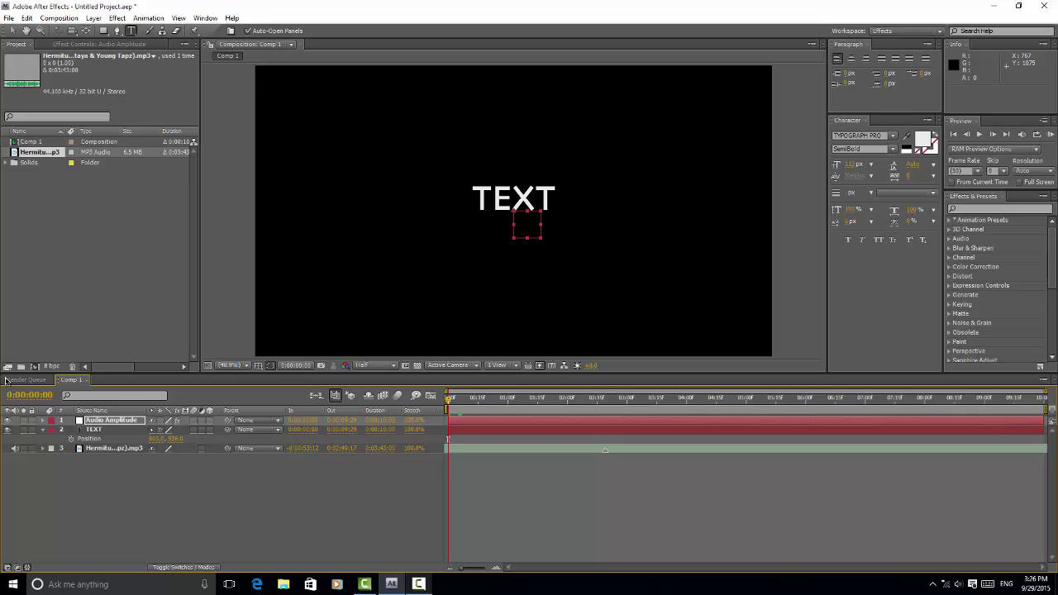
Reveal the TEXT layer's Scale property and the Both Channels slider of the Audio Amplitude layer.
left_click(85, 429)
key("s")
left_click(95, 421)
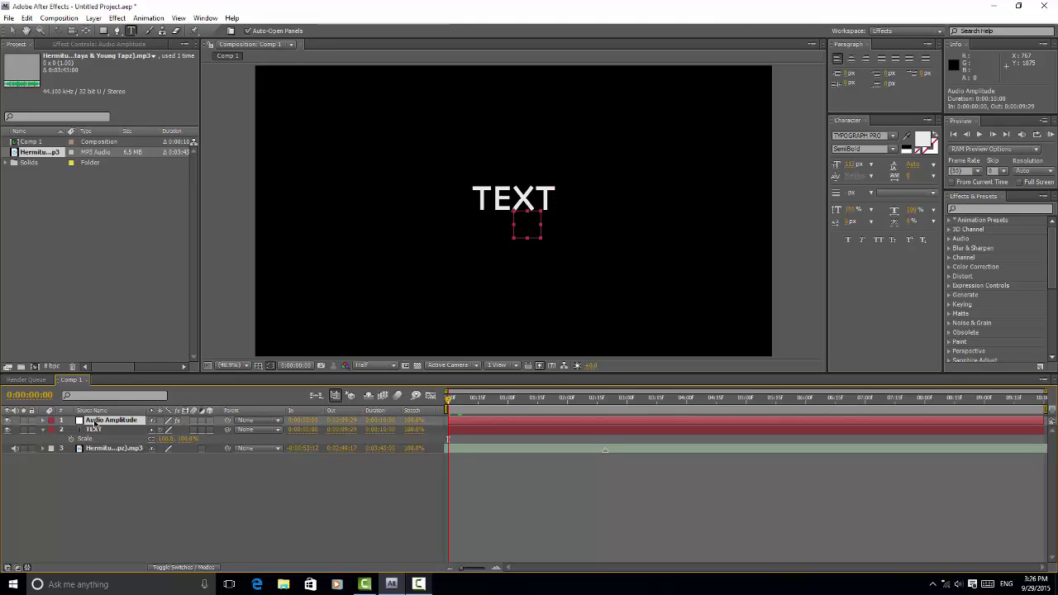
key("e")
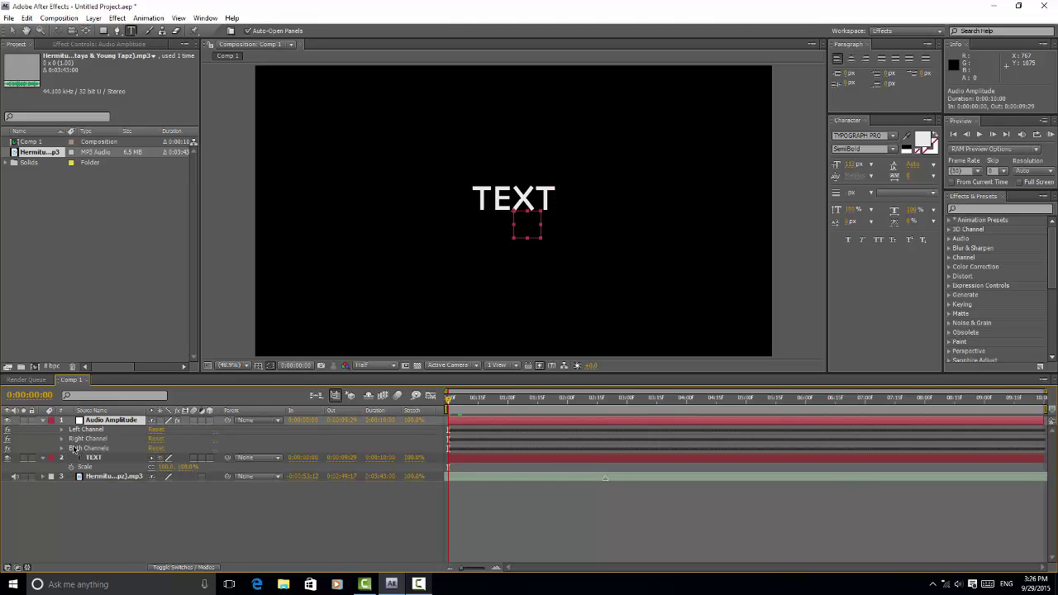
left_click(63, 448)
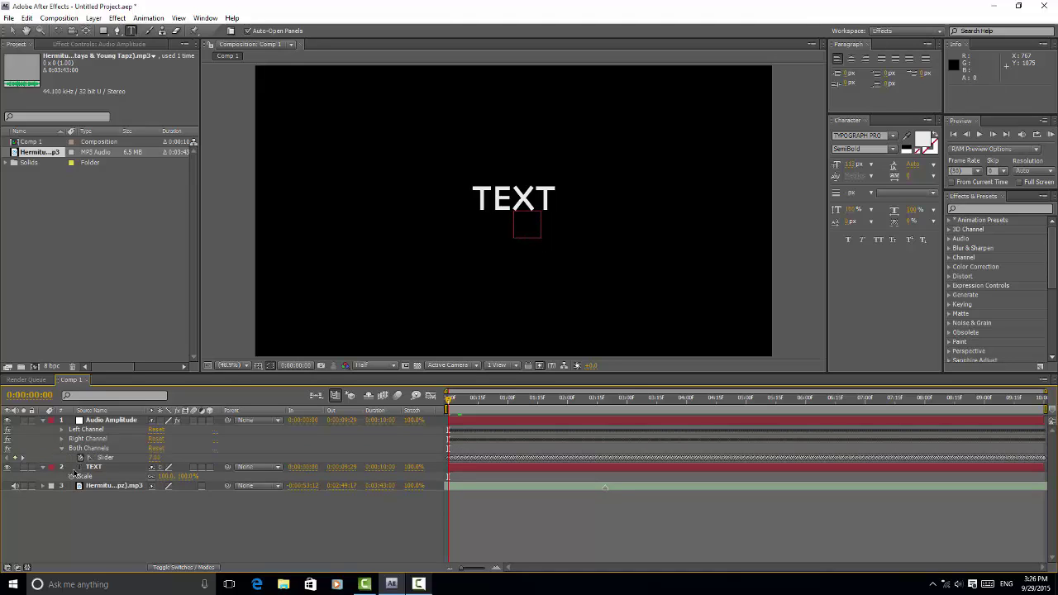
Add the expression linear(value,15,55,100,150) to the Both Channels slider of the Audio Amplitude layer.
left_click(80, 457, "alt")
type("linear(value, 15, 55, 100, 150)")
left_click(521, 484)
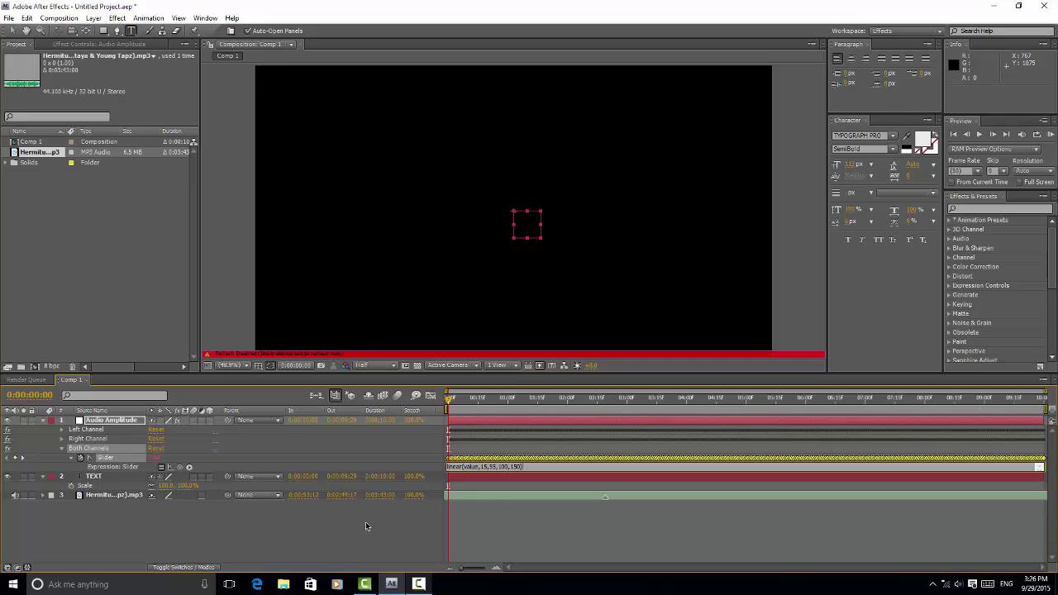
left_click(121, 523)
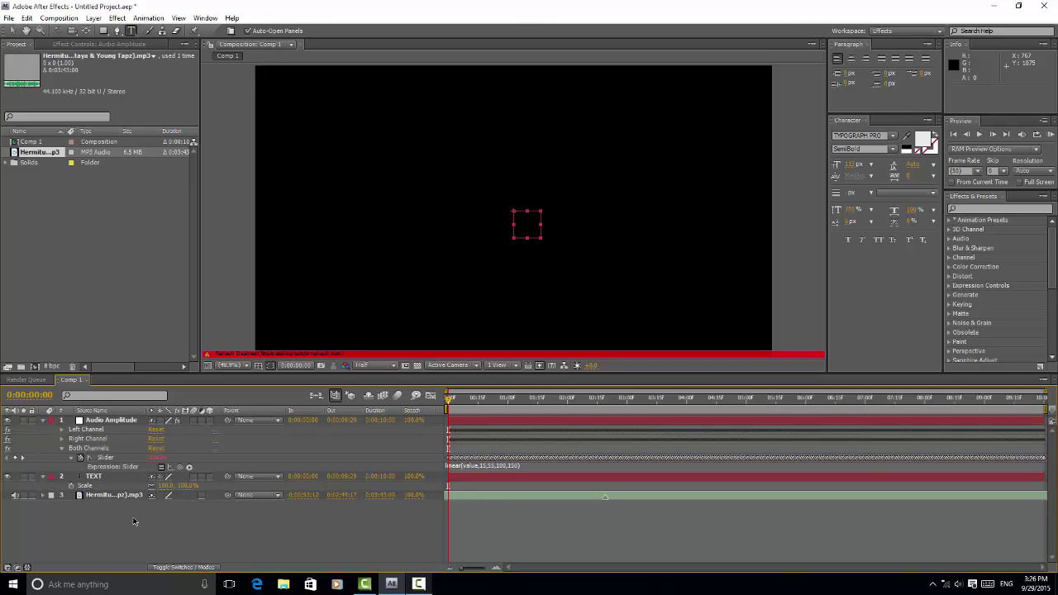
Link the TEXT layer's Scale to the Both Channels slider of the Audio Amplitude layer with an expression, and preview the animation.
left_click(71, 486, "alt")
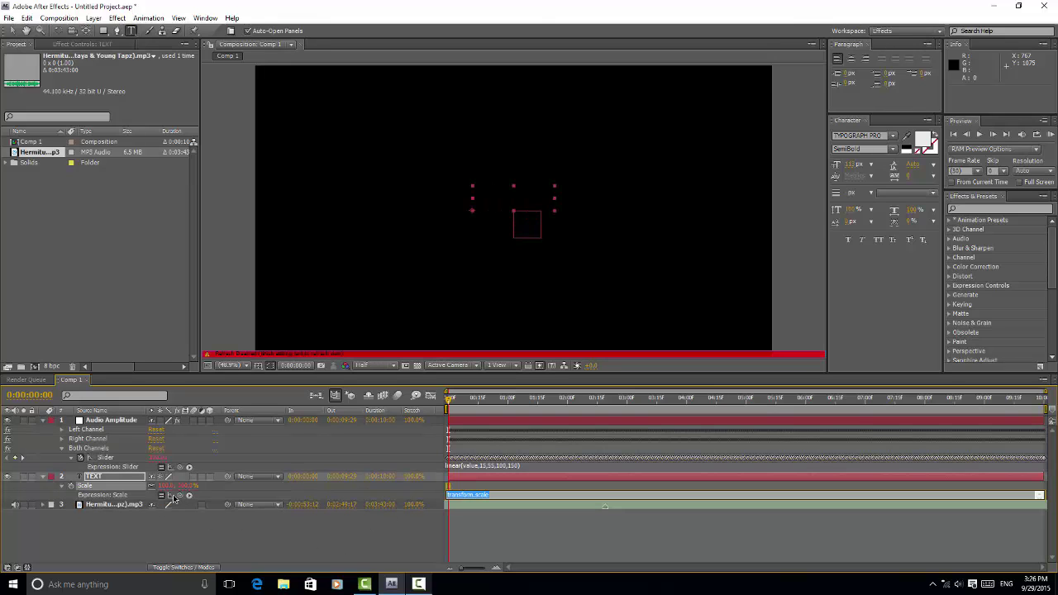
left_click_drag(180, 496, 111, 459)
left_click(201, 520)
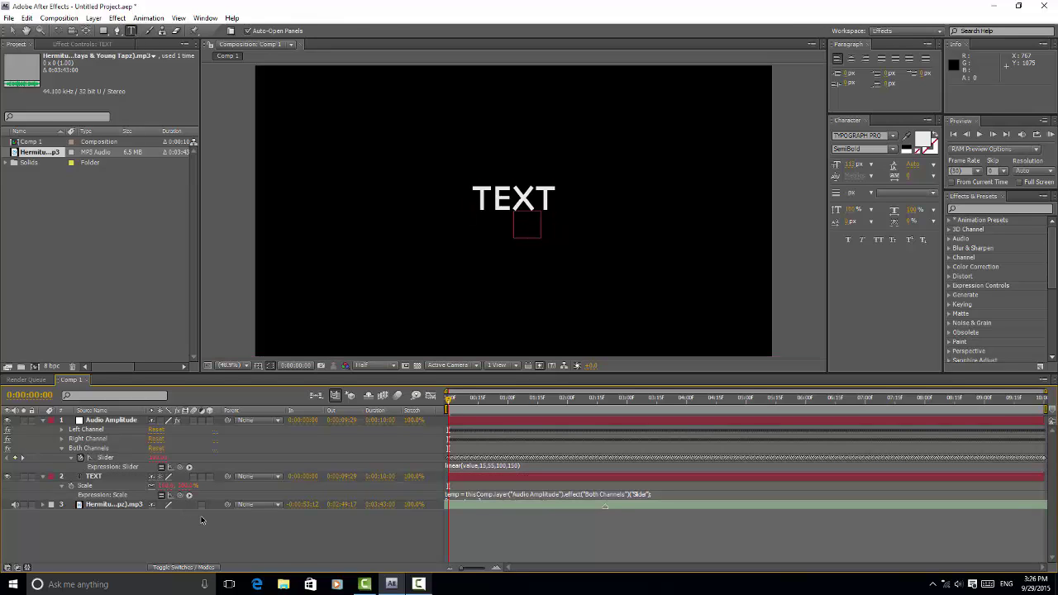
key("KP_0")
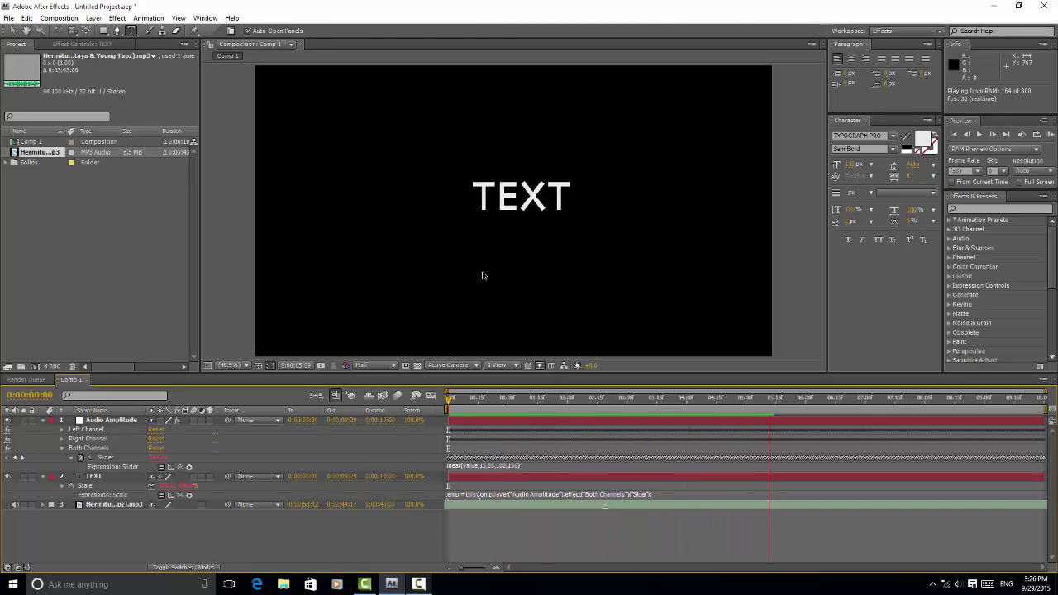
key("space")
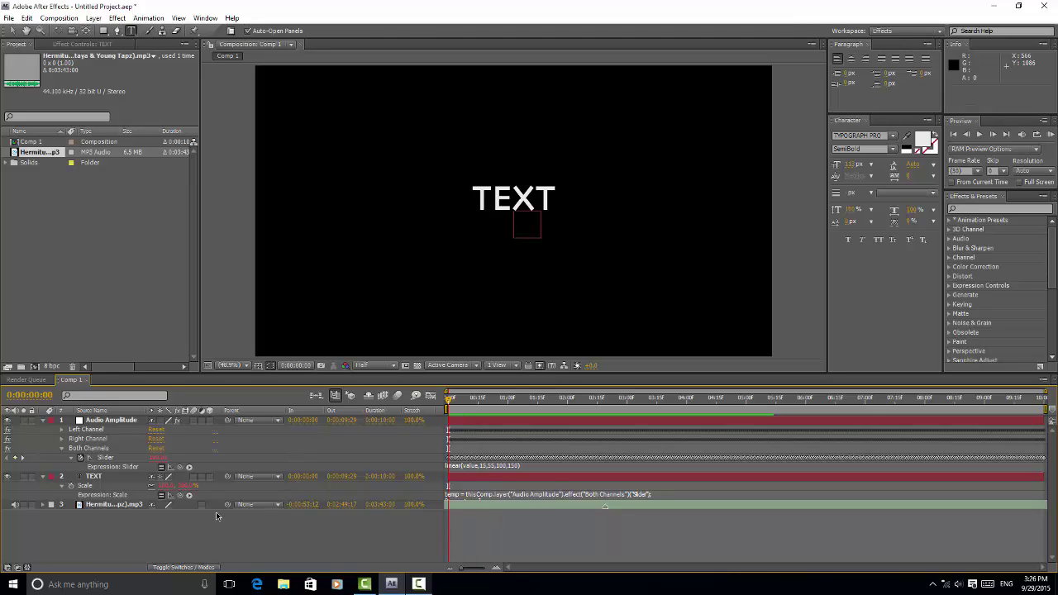
Delete the Right Channel and Left Channel effects from the Audio Amplitude layer and preview the animation again.
left_click(89, 438)
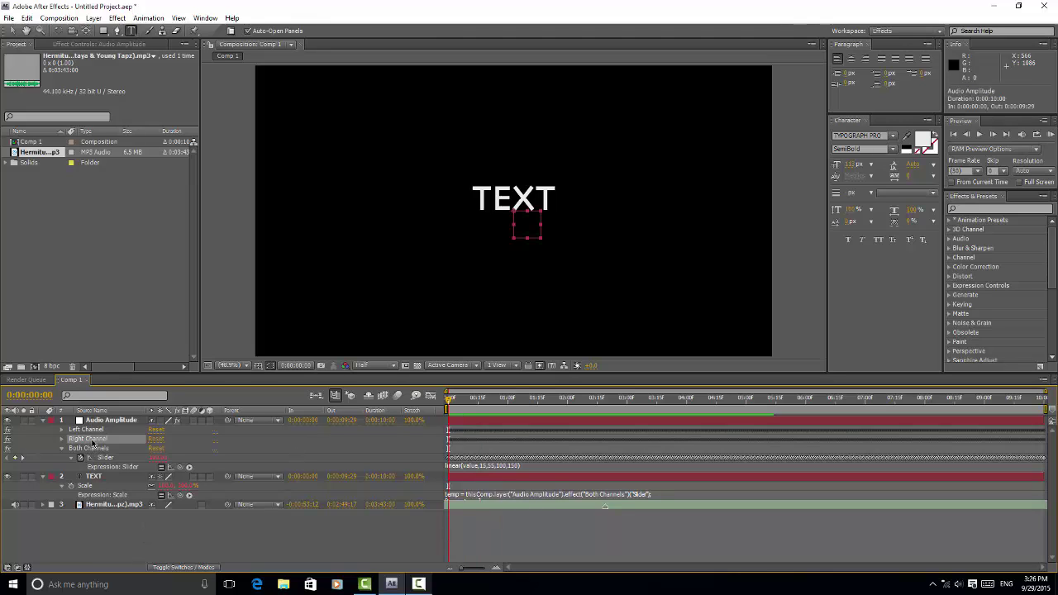
key("Delete")
left_click(90, 431)
key("Delete")
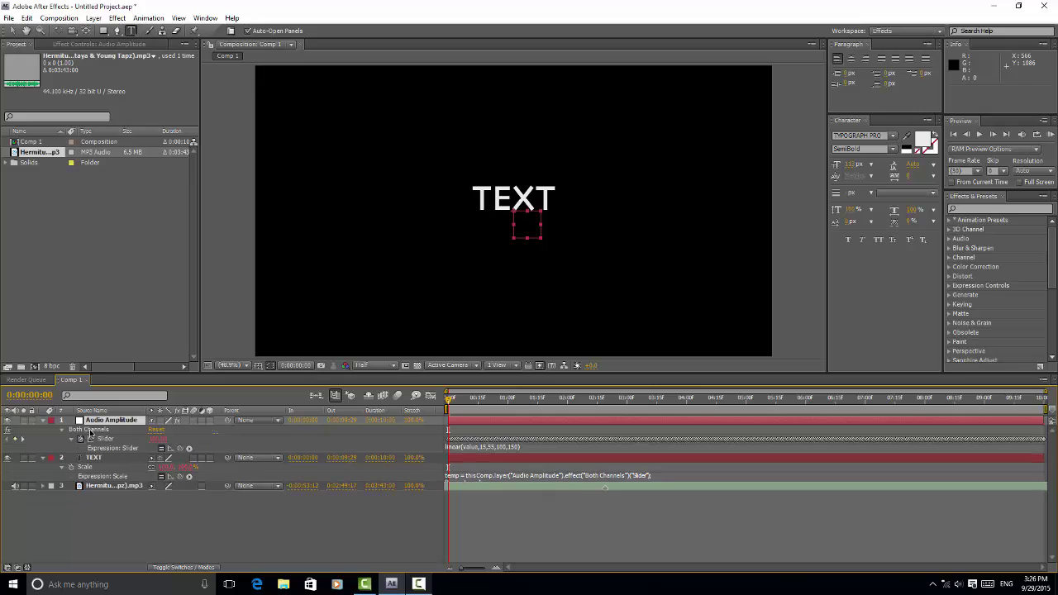
key("space")
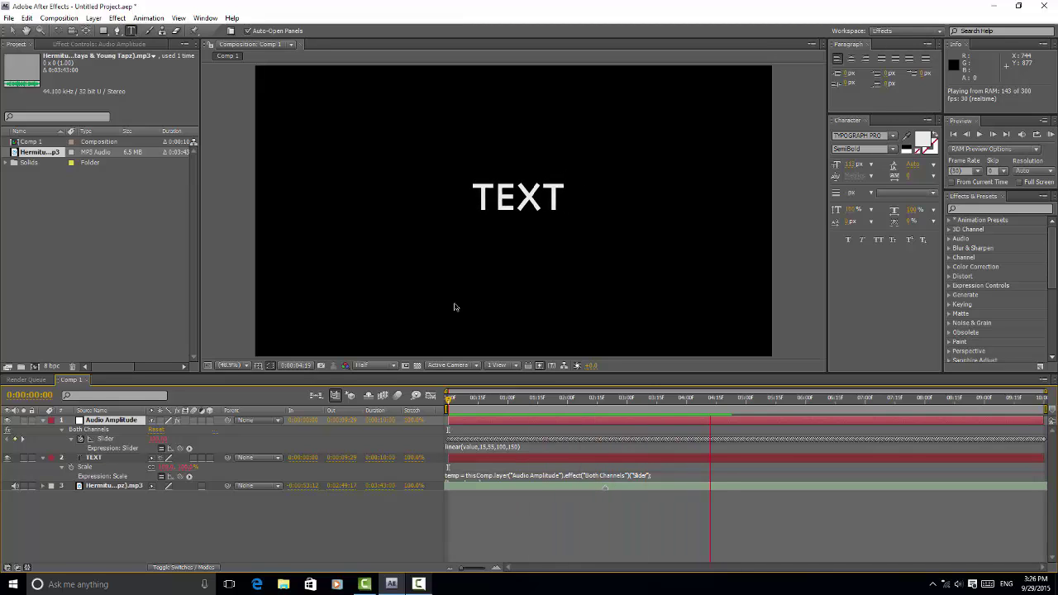
key("space")
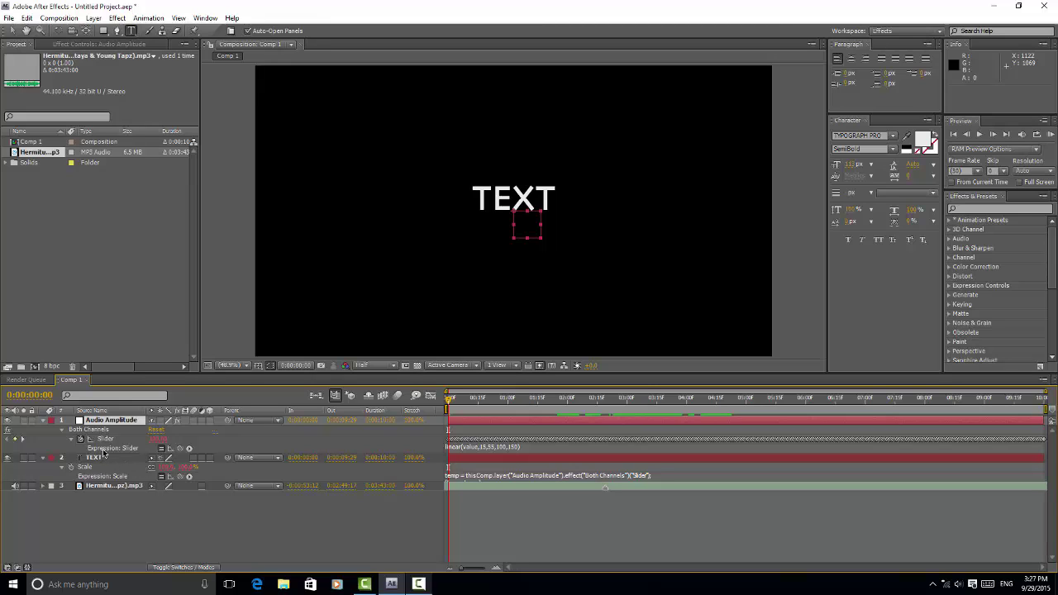
left_click_drag(516, 400, 593, 416)
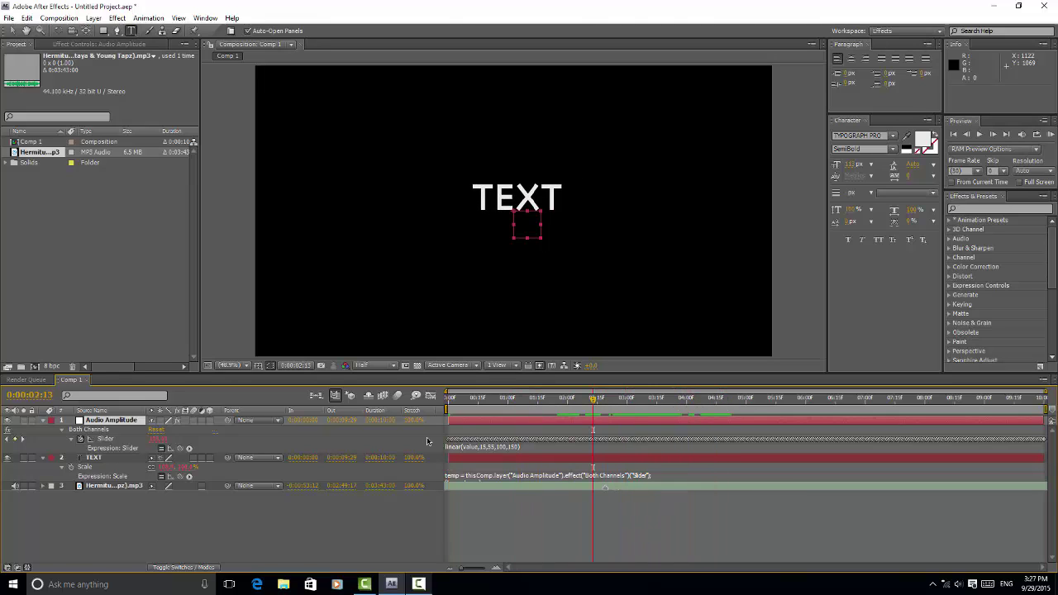
Shift the TEXT layer horizontally by setting its X Position to 784.
left_click(119, 459)
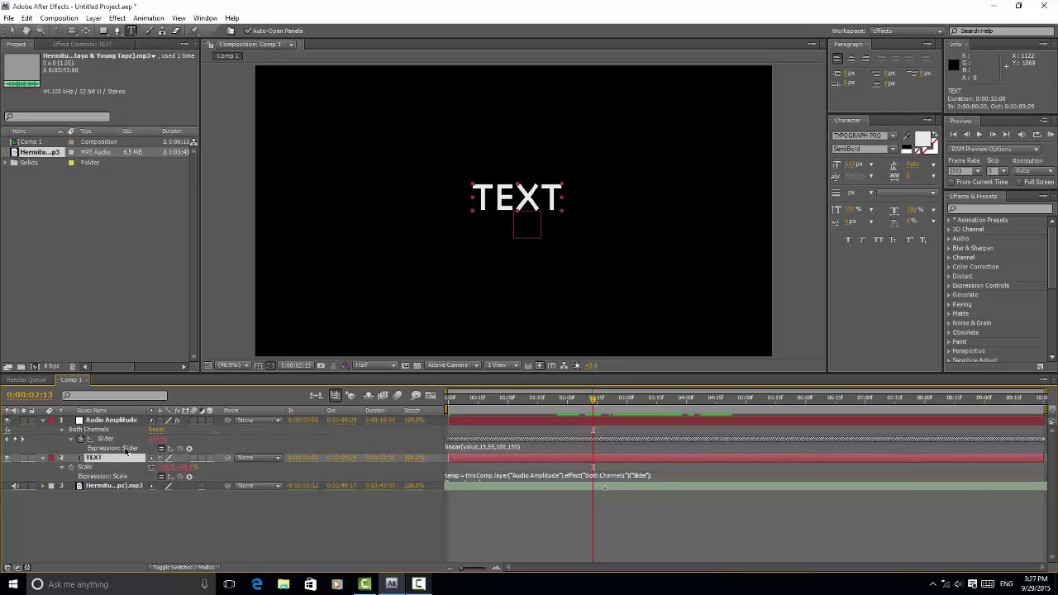
key("p")
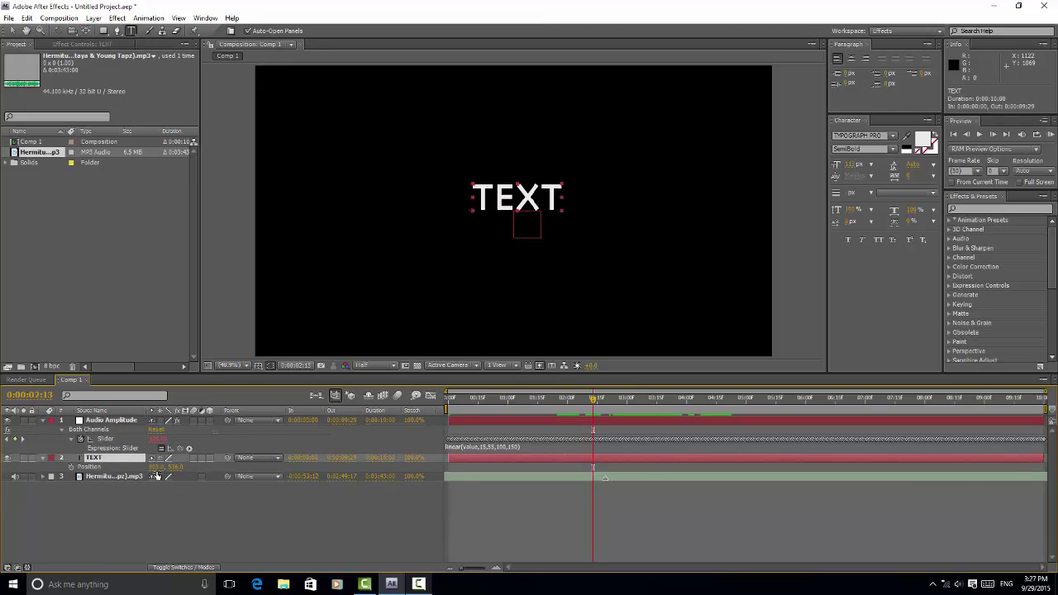
left_click_drag(155, 472, 149, 471)
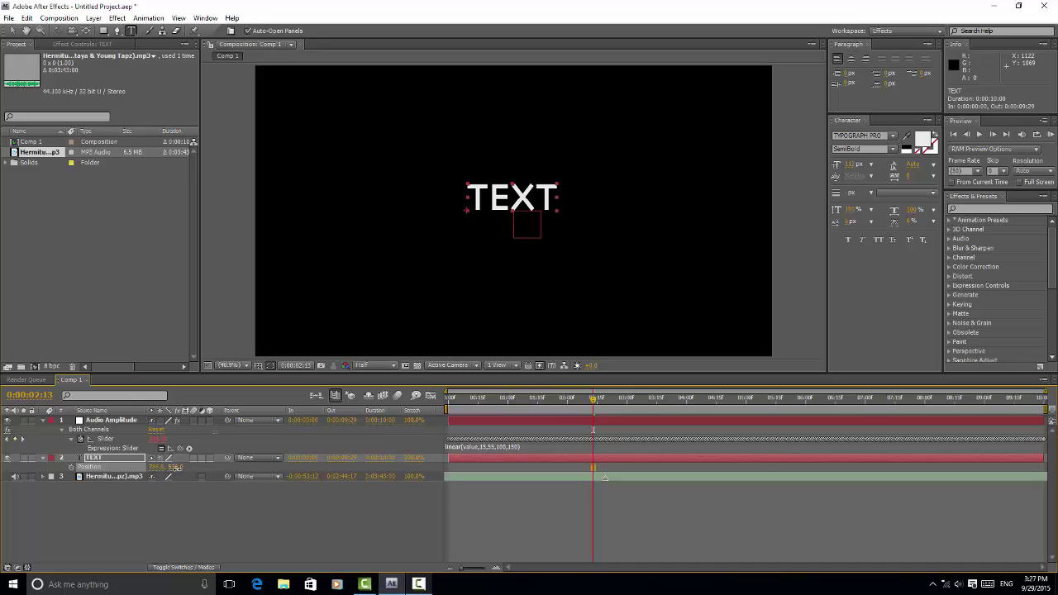
Try lowering the TEXT layer in the frame through its Y Position, check other frames, and undo the change.
left_click_drag(176, 468, 266, 462)
left_click_drag(630, 405, 679, 398)
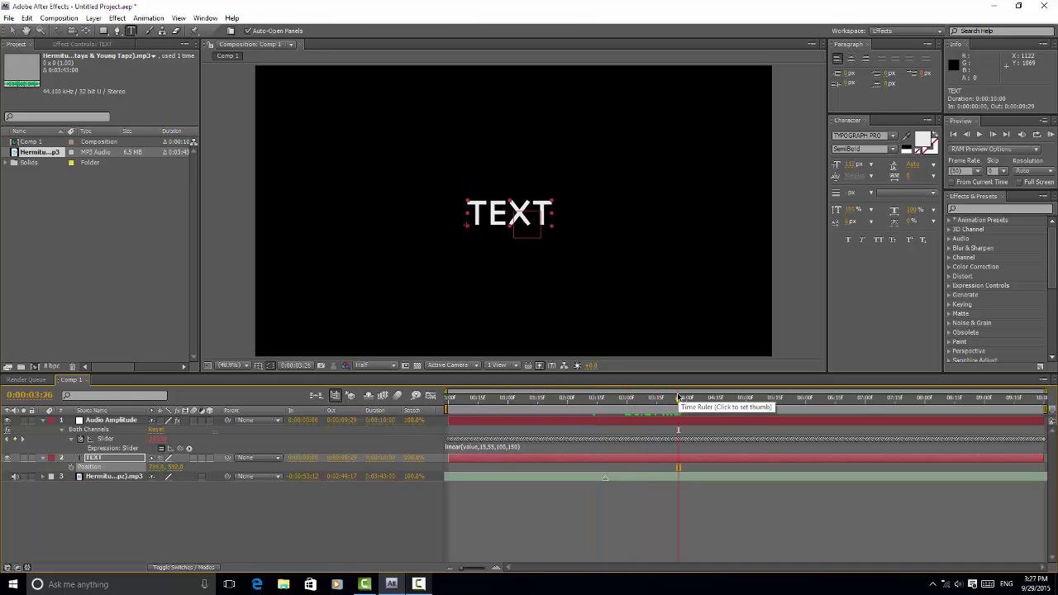
key("ctrl+z")
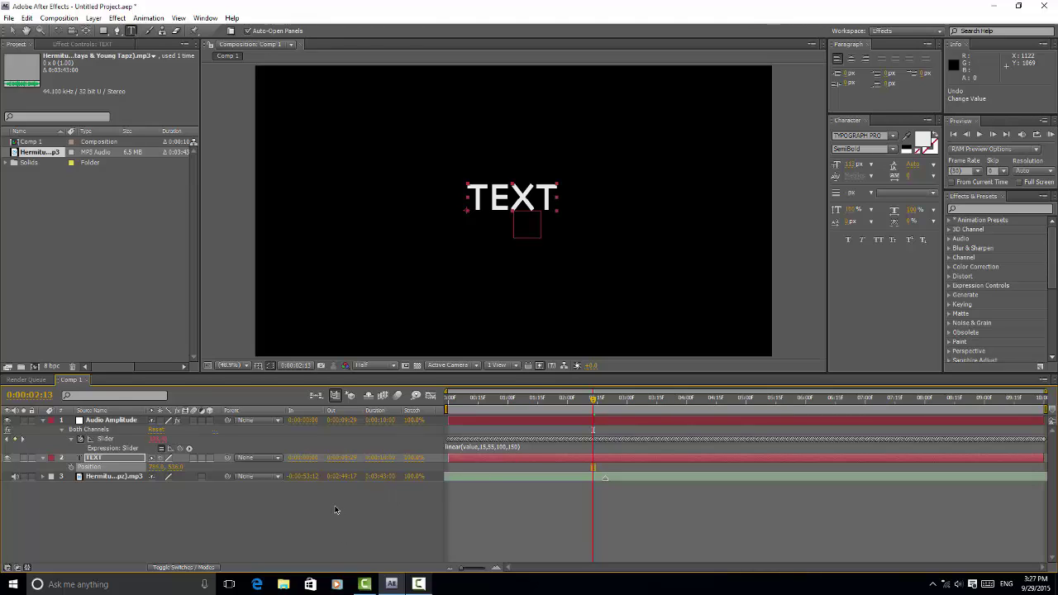
Find the S_Shake effect and apply it to the TEXT layer.
left_click(974, 212)
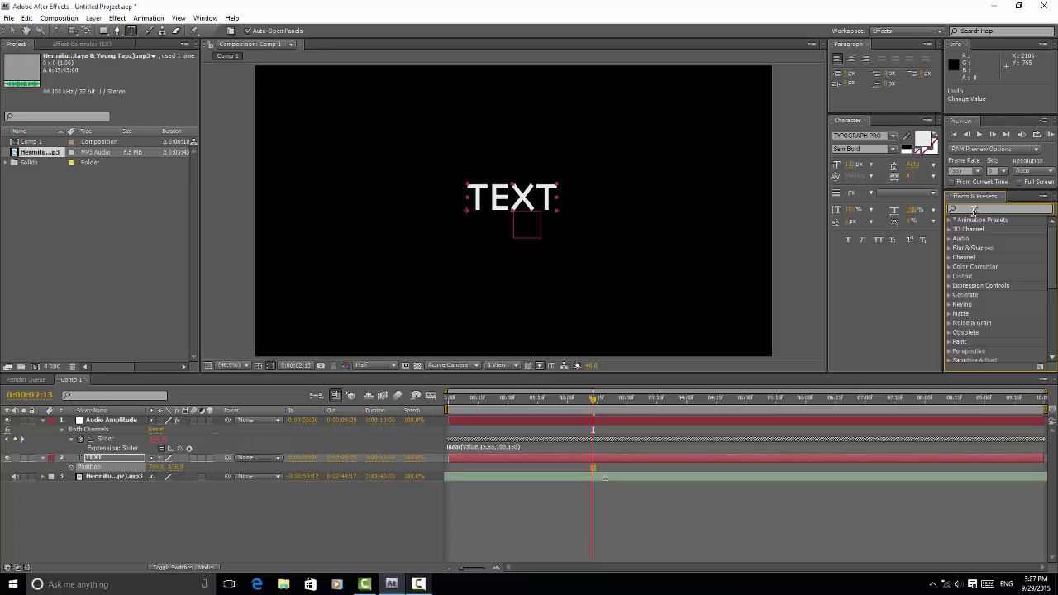
type("s_")
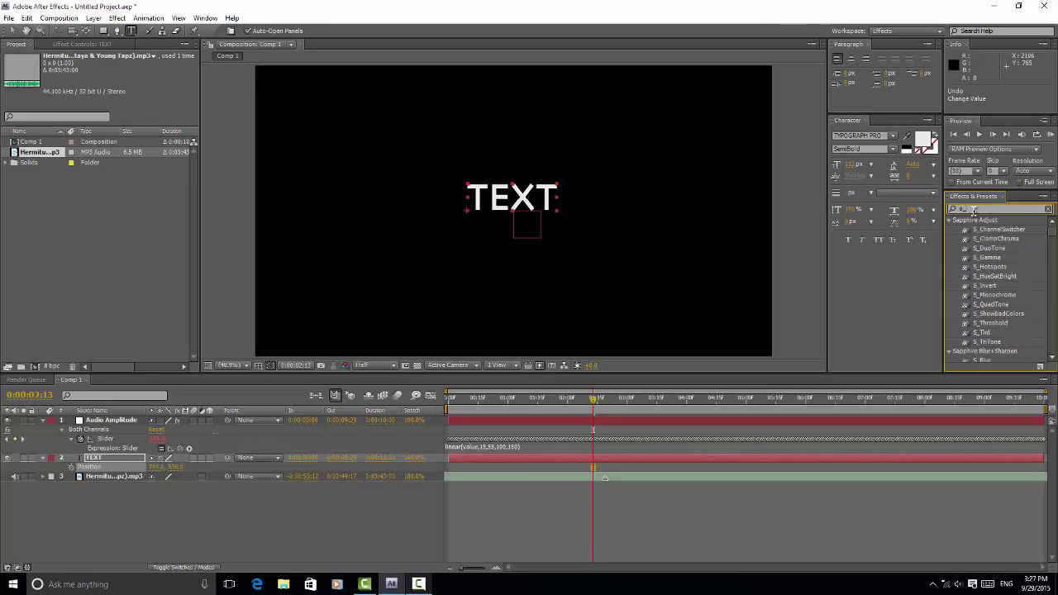
type("shak")
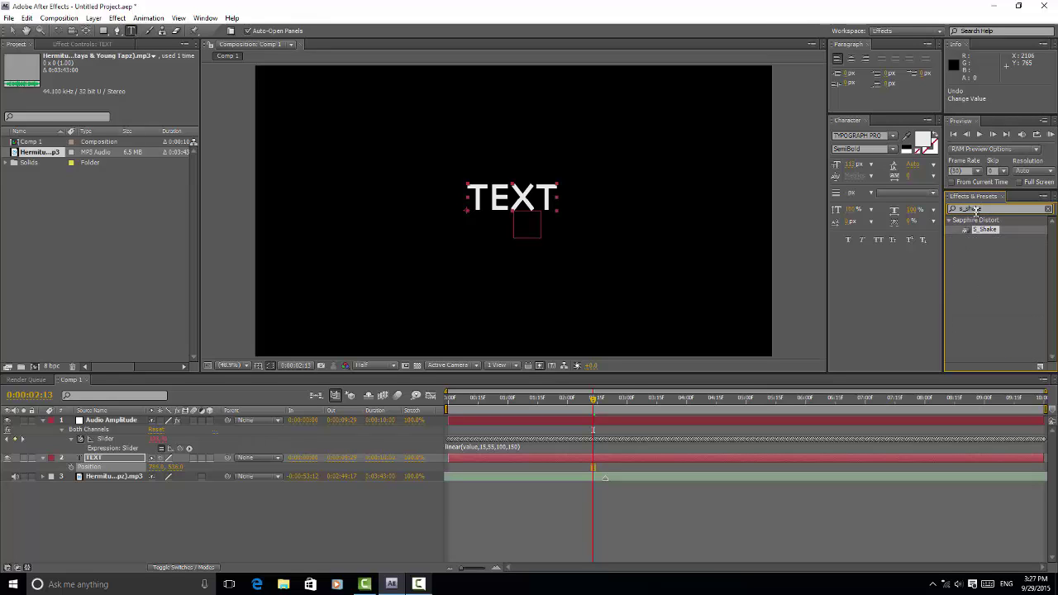
type("e")
left_click_drag(984, 229, 109, 459)
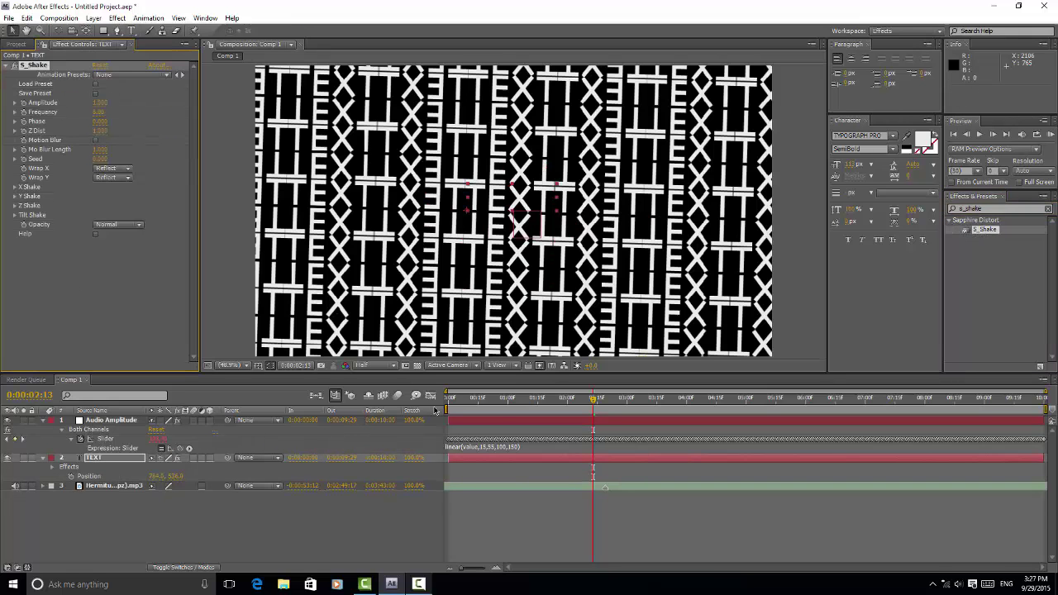
Set Wrap X and Wrap Y of the S_Shake effect to No and scrub the timeline to check the shake.
left_click(104, 168)
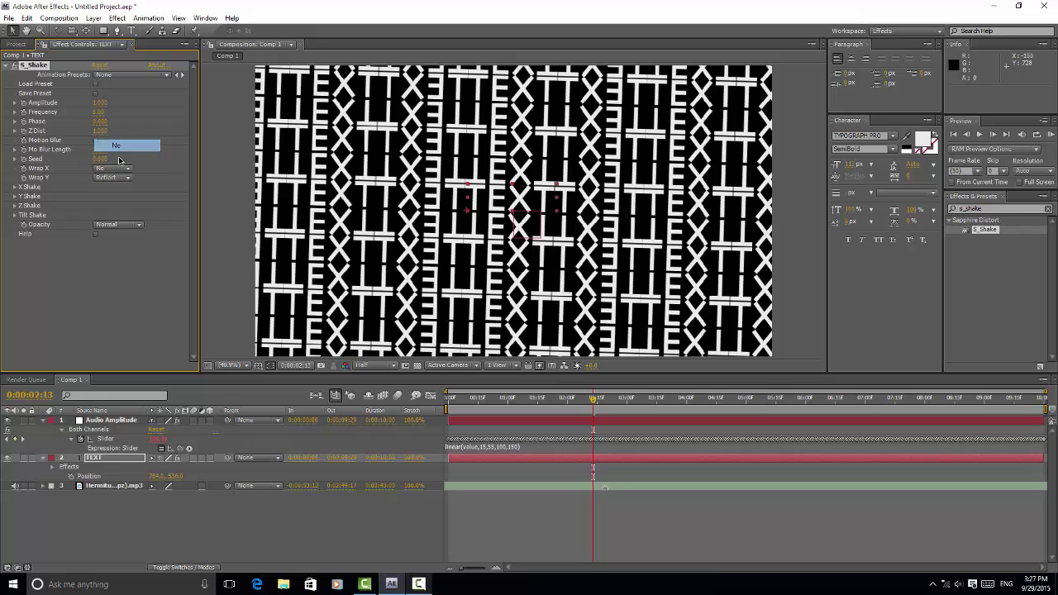
left_click(114, 144)
left_click(119, 179)
left_click(126, 158)
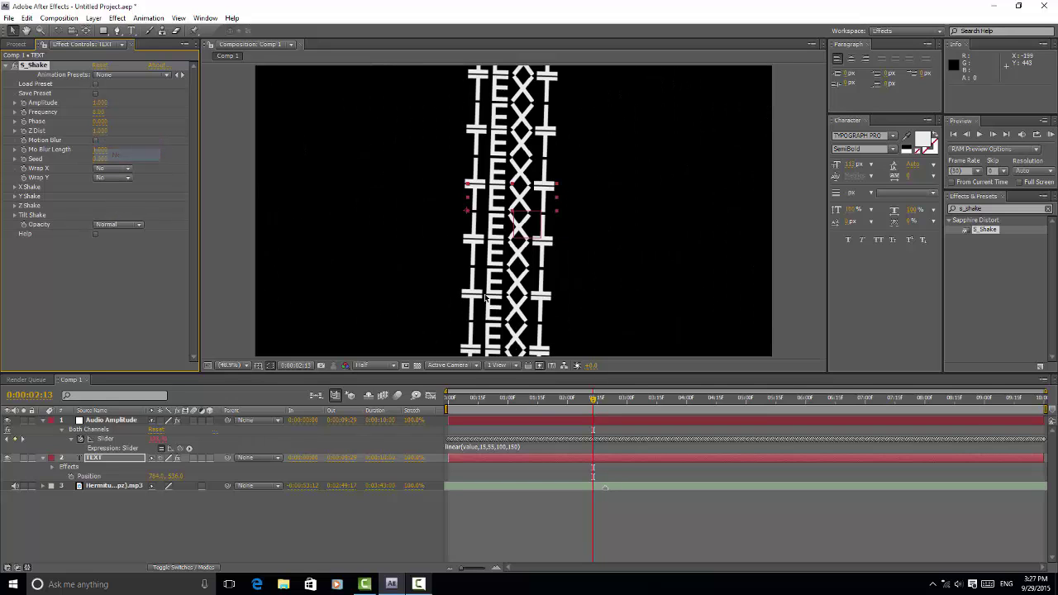
left_click(567, 403)
left_click_drag(565, 407, 633, 405)
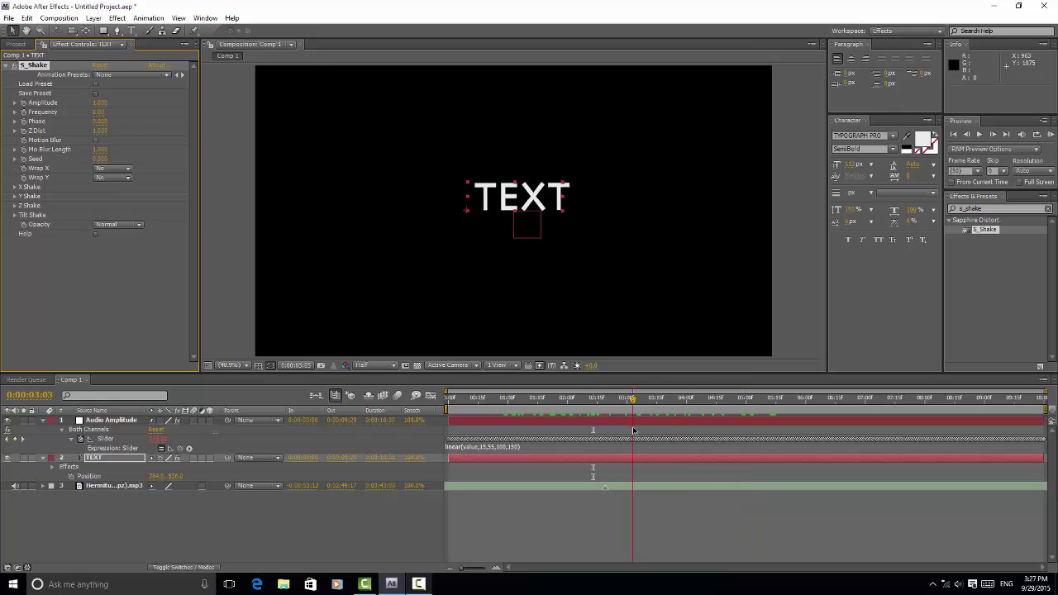
Set the Audio Amplitude layer's X Position to 916 and scrub through the timeline to check the animation.
left_click(105, 421)
key("p")
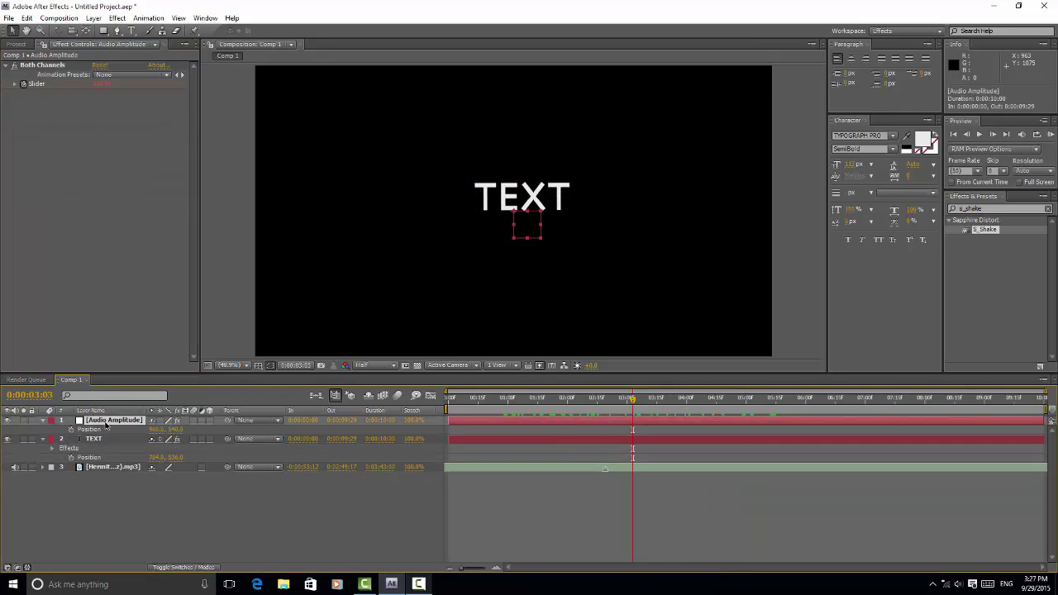
left_click_drag(157, 429, 120, 429)
left_click_drag(646, 405, 595, 417)
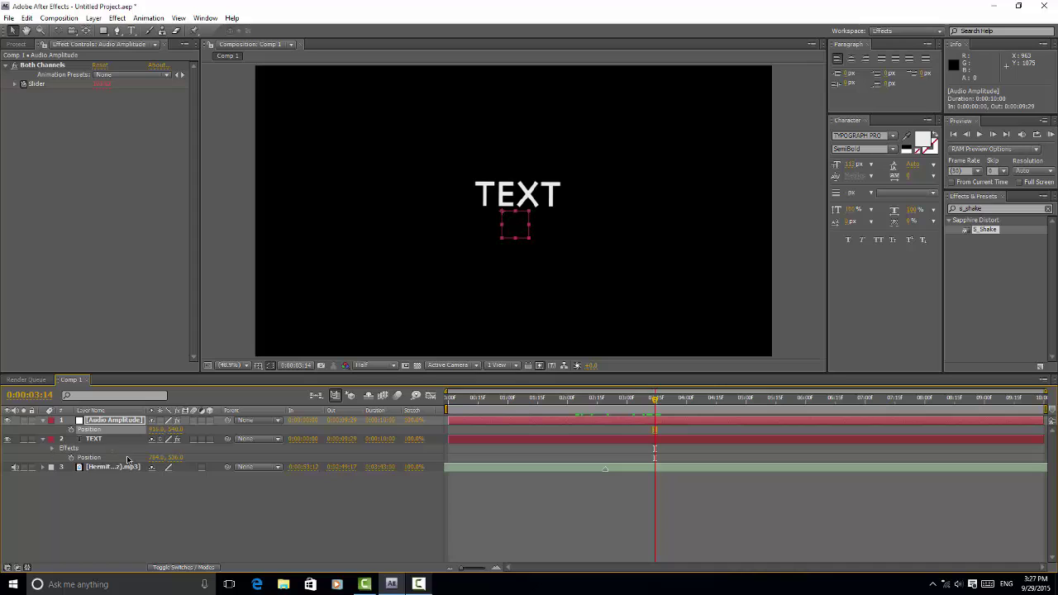
left_click_drag(647, 402, 510, 431)
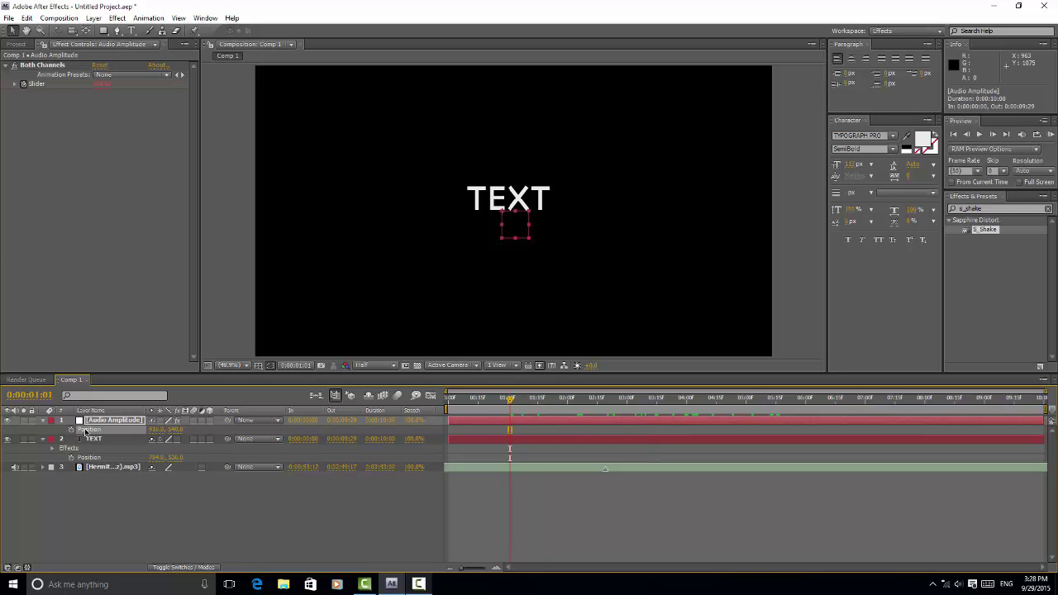
Reveal the Both Channels slider of the Audio Amplitude layer together with its expression.
key("e")
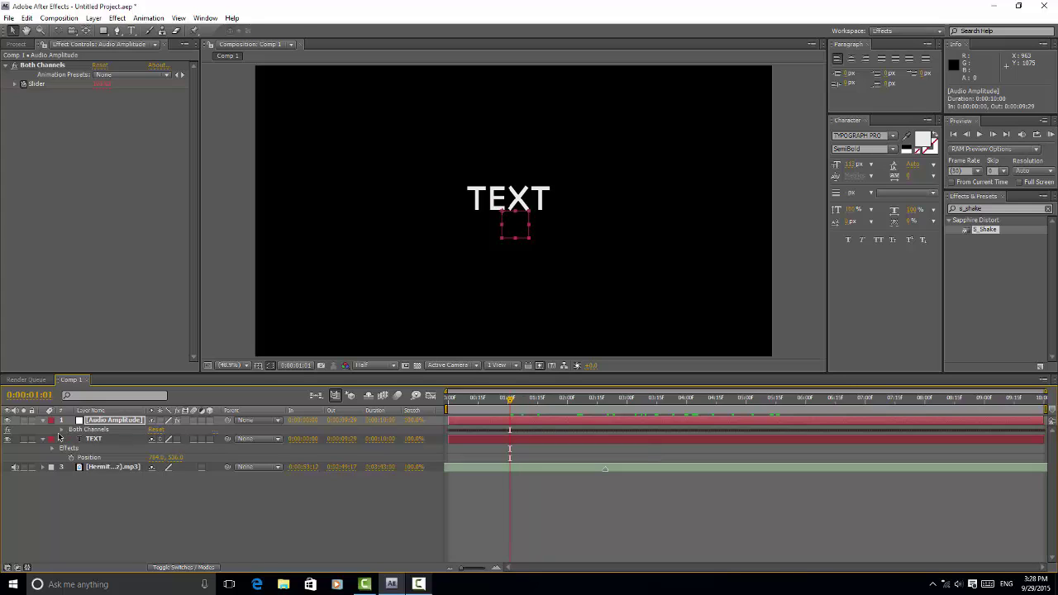
left_click(61, 430)
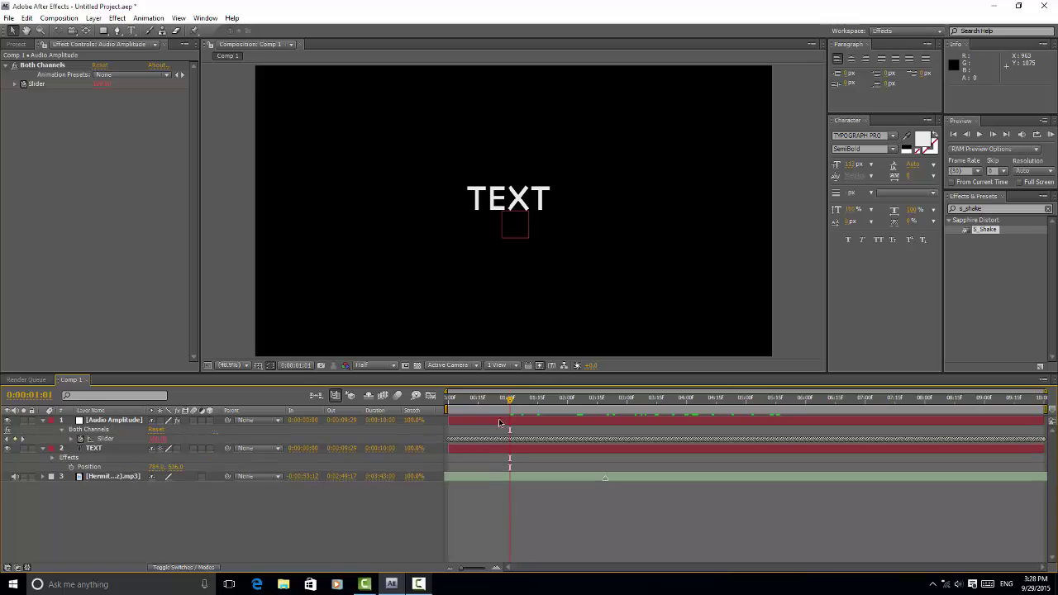
left_click_drag(536, 402, 493, 447)
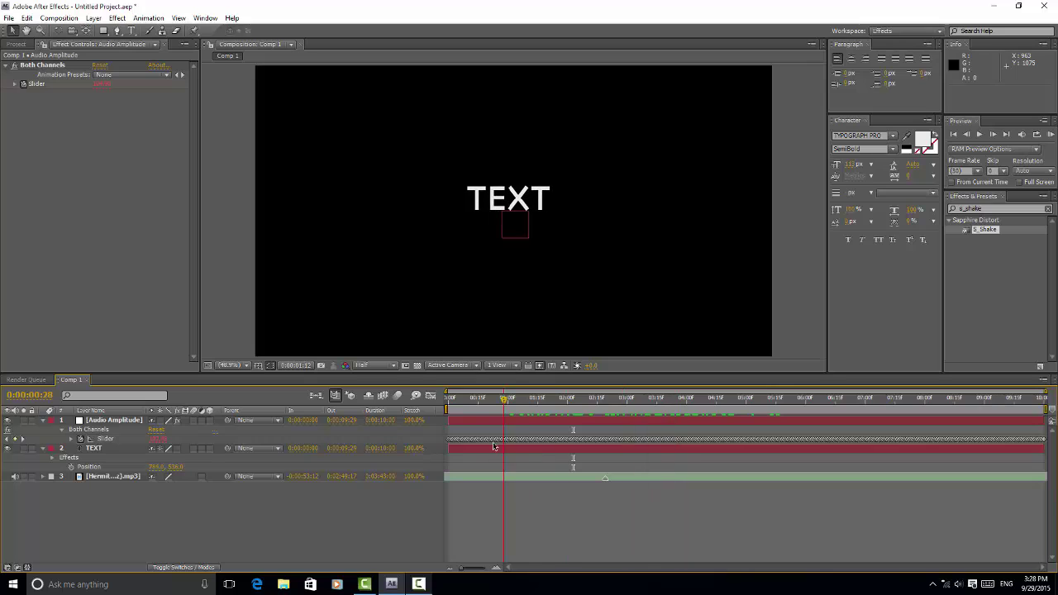
left_click(80, 439)
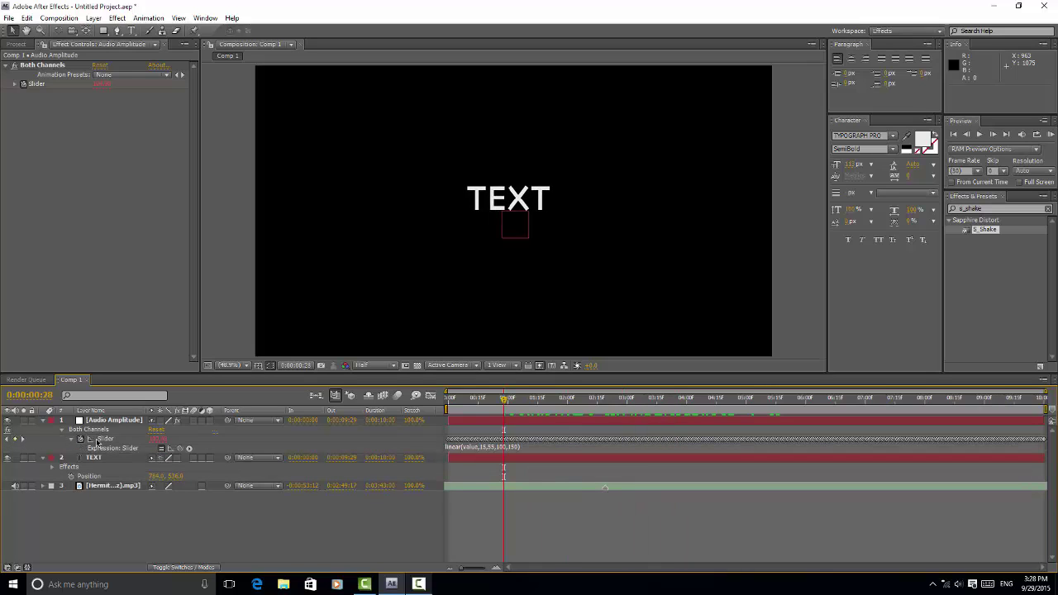
Change the Both Channels slider expression to linear(value,15,55,100,100).
left_click(501, 448)
left_click(501, 448)
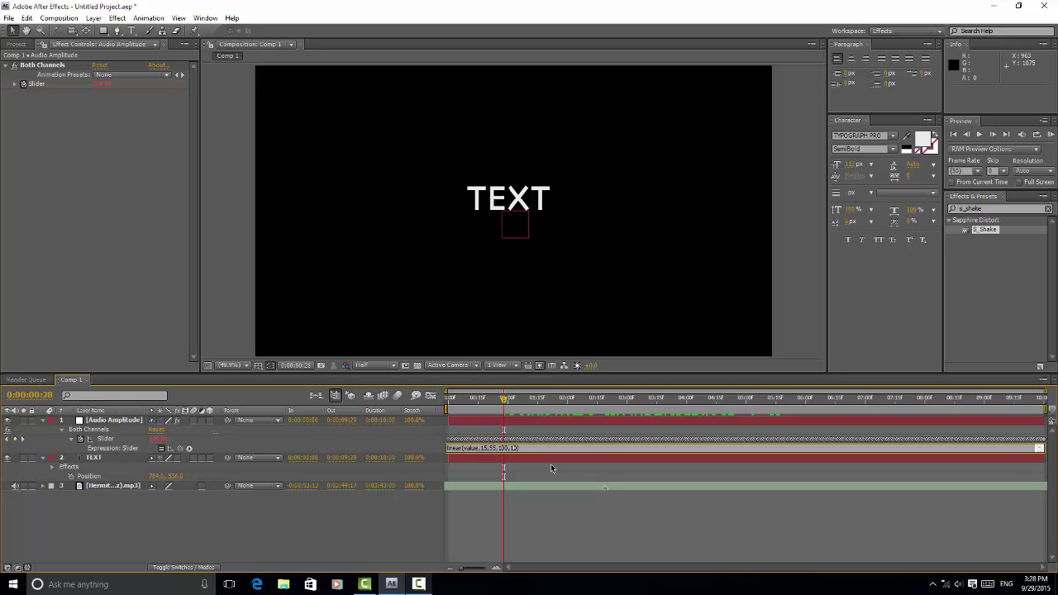
type("0")
key("KP_Enter")
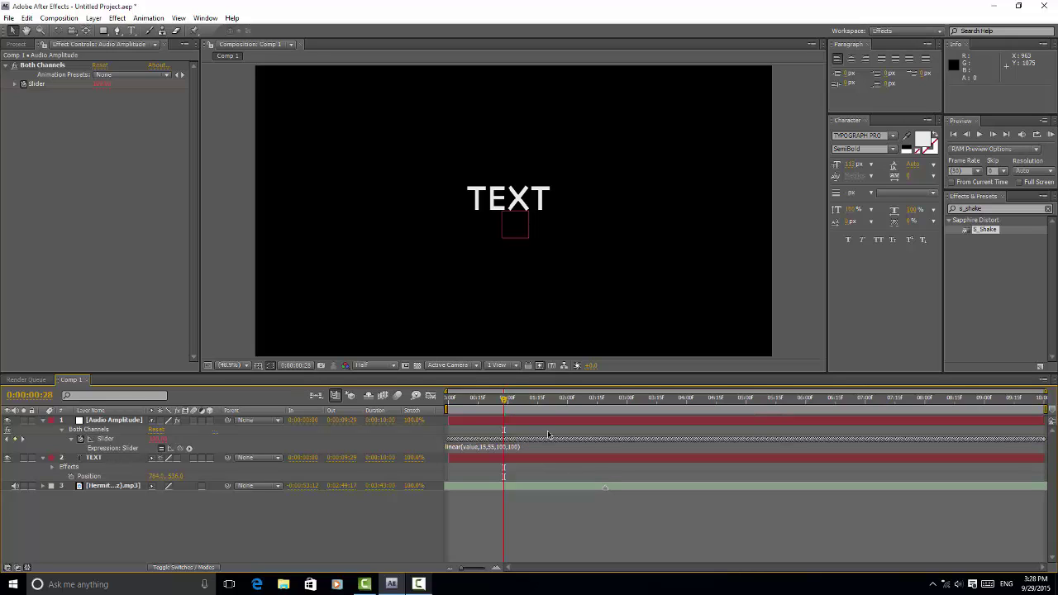
Try another edit of the Both Channels slider expression, scrub the timeline, and undo the edit.
left_click(498, 448)
left_click(498, 448)
type("0")
key("Return")
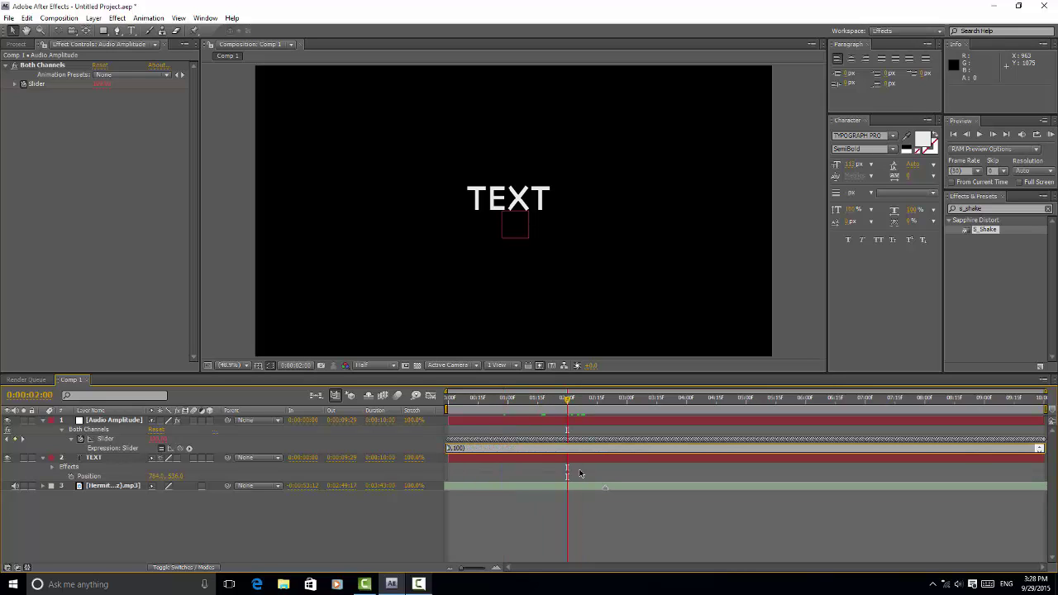
key("BackSpace")
left_click(574, 460)
left_click_drag(559, 400, 821, 382)
key("ctrl+z")
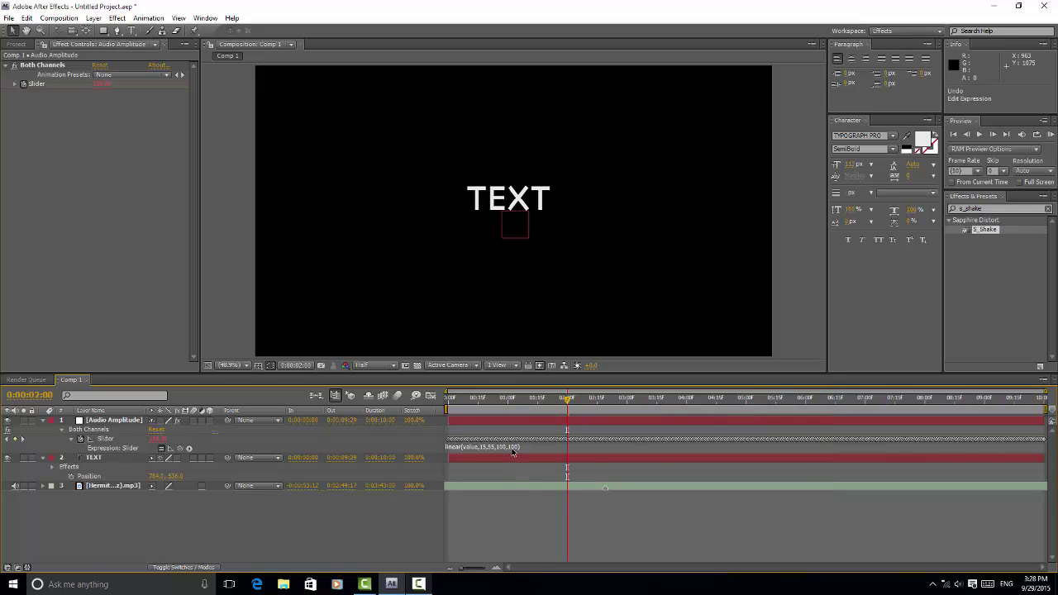
Set the Both Channels slider expression to linear(value,15,55,100,105) and scrub the timeline to check the subtler scaling.
left_click(512, 448)
left_click(513, 448)
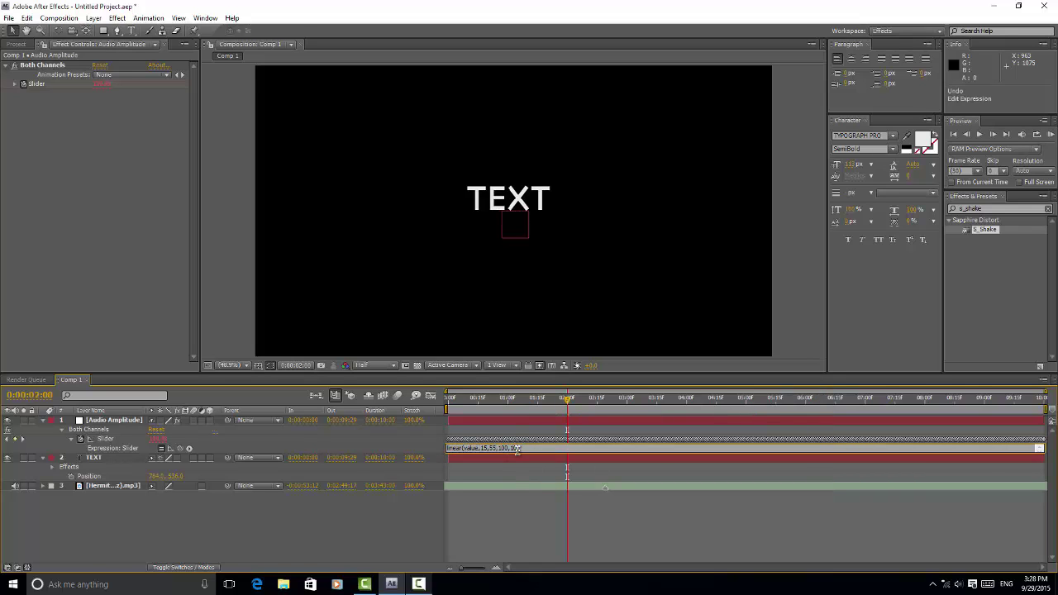
key("ctrl+a")
key("BackSpace")
type("linear(value, 15, 55, 100, 105)")
left_click(503, 541)
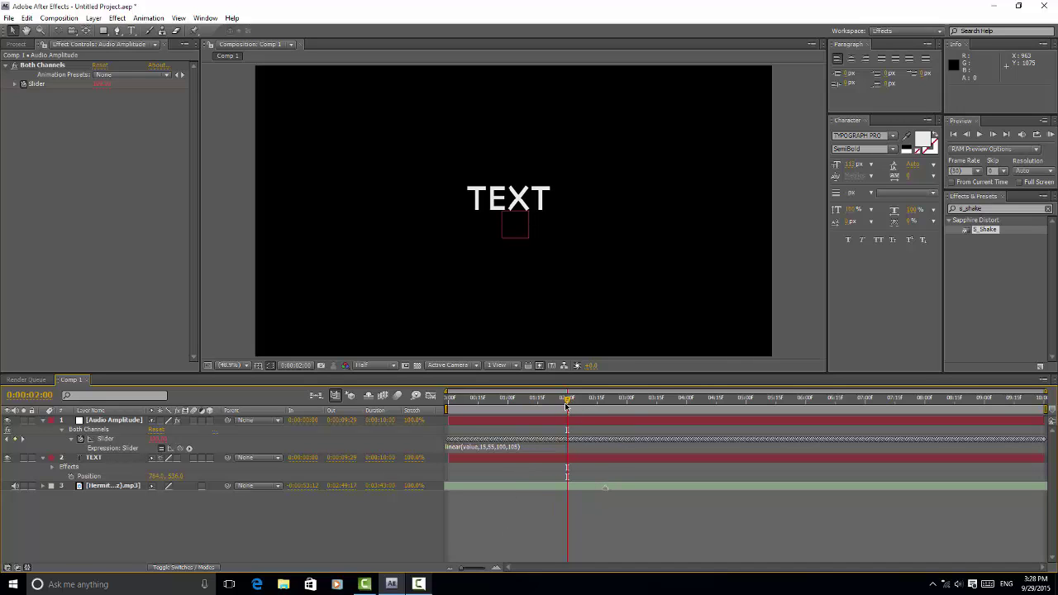
left_click_drag(568, 400, 659, 387)
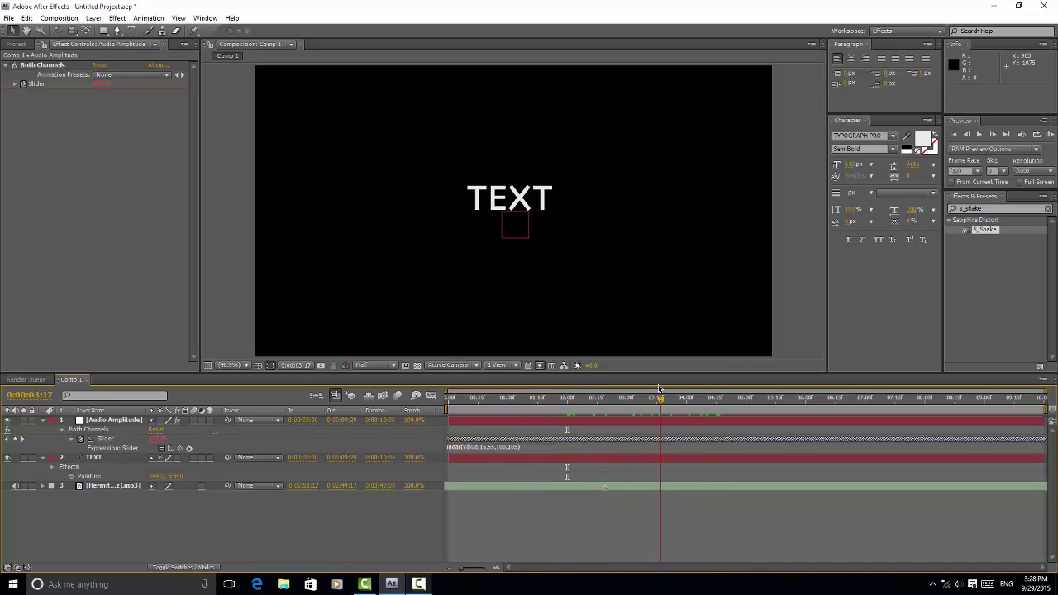
Set the Both Channels slider expression to linear(value,15,55,100,120) and scrub the timeline to check the scaling.
left_click(521, 449)
left_click(519, 448)
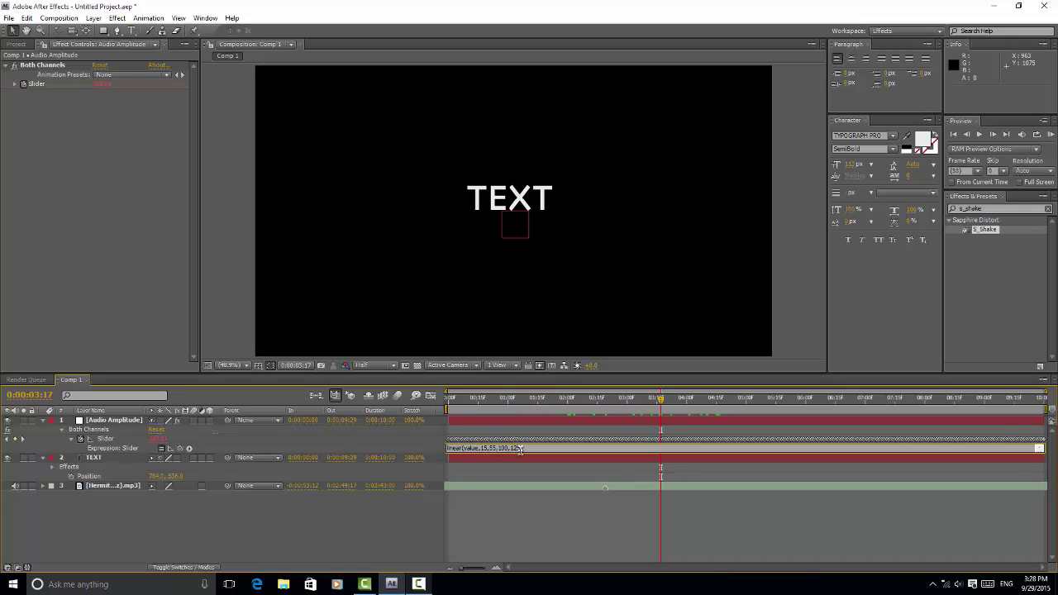
key("ctrl+a")
key("BackSpace")
key("ctrl+z")
left_click(515, 526)
left_click_drag(601, 401, 744, 390)
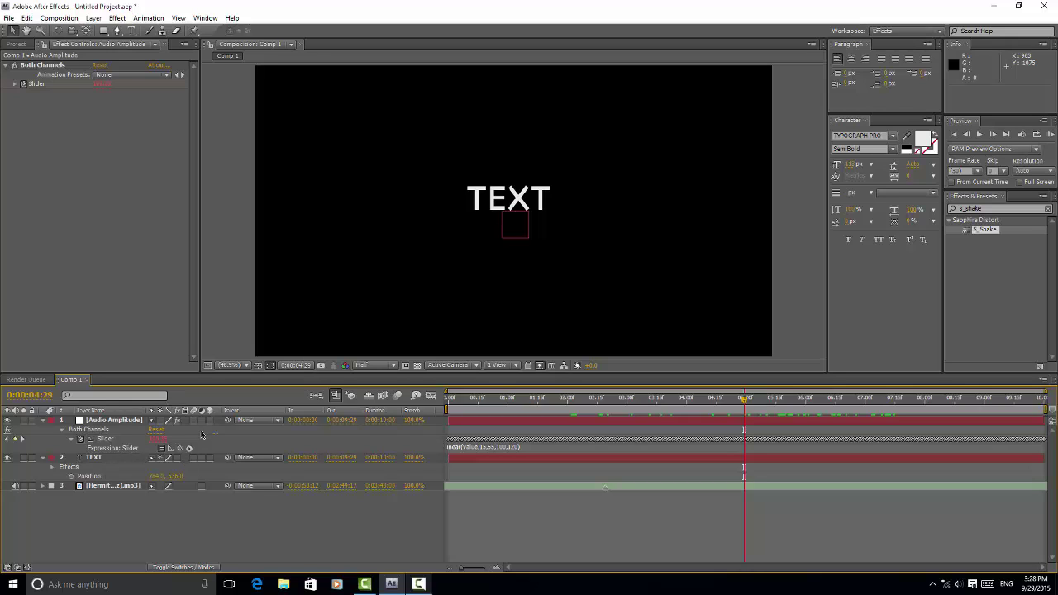
Enable motion blur on the TEXT layer, try composition-wide motion blur and switch it off again, and preview the animation.
left_click(193, 457)
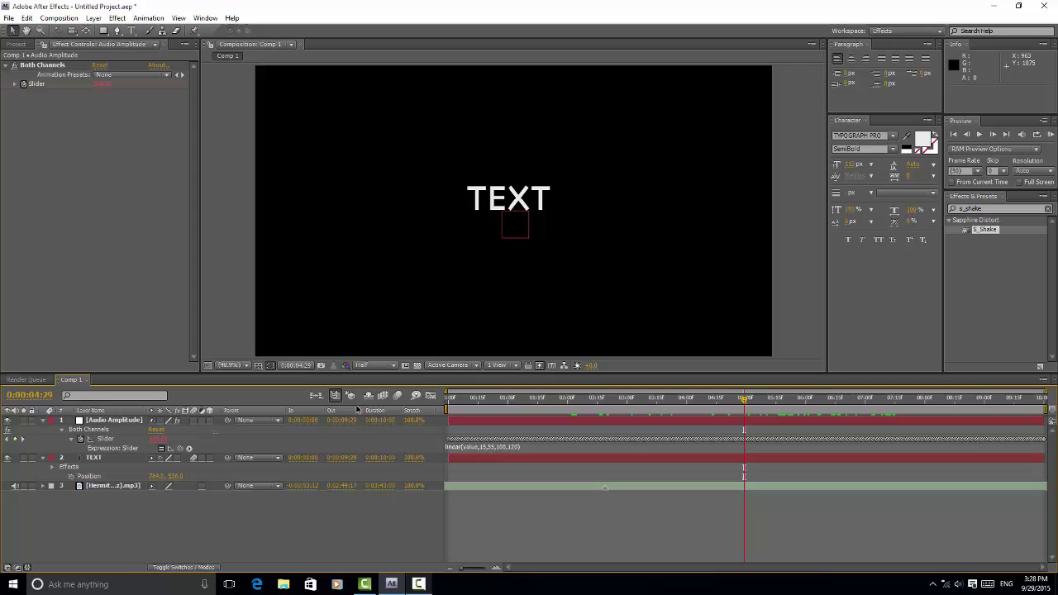
left_click(397, 395)
left_click_drag(649, 402, 638, 439)
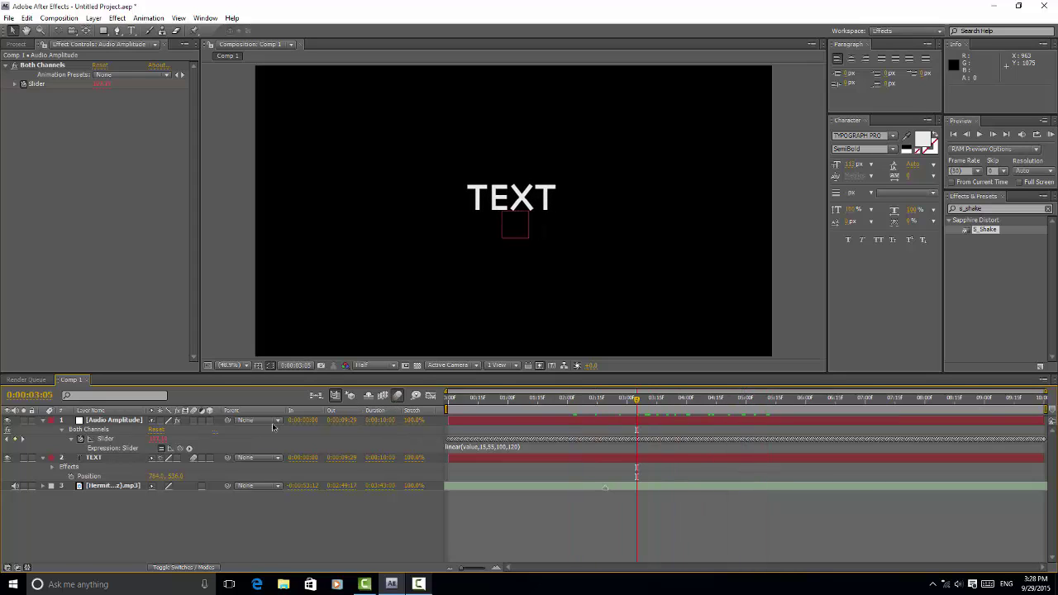
left_click(396, 395)
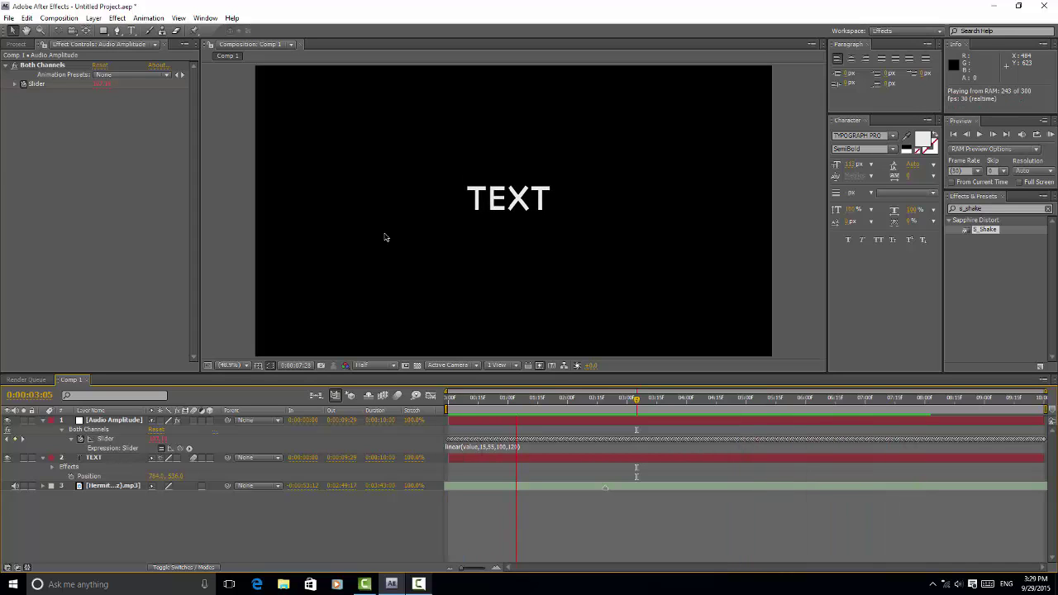
key("space")
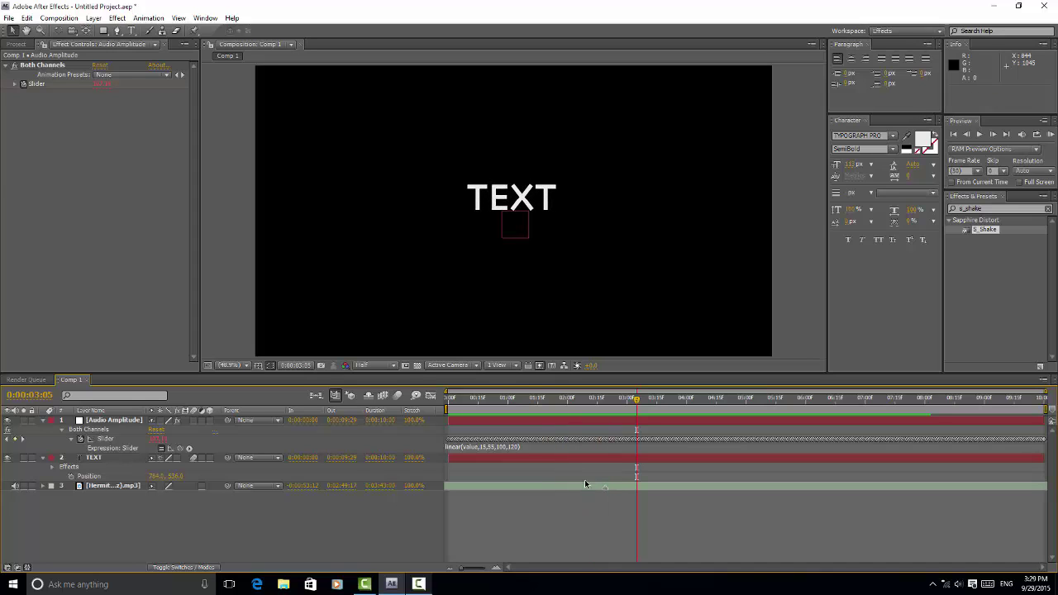
Delete the Both Channels slider keyframes before about 0:00:02:18 and preview the composition.
left_click(601, 447)
left_click(561, 501)
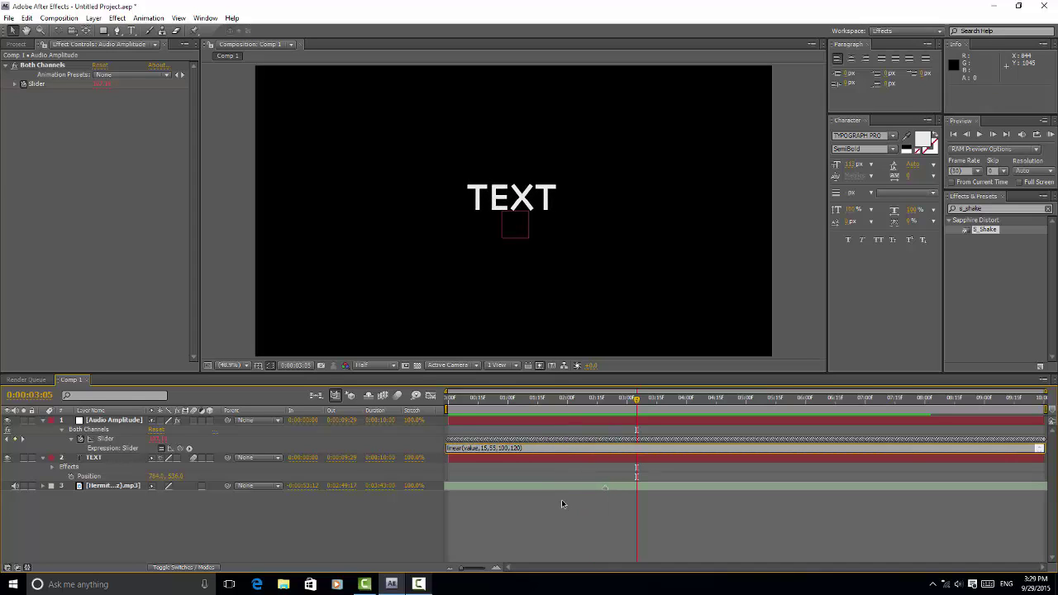
left_click_drag(615, 404, 410, 458)
key("Delete")
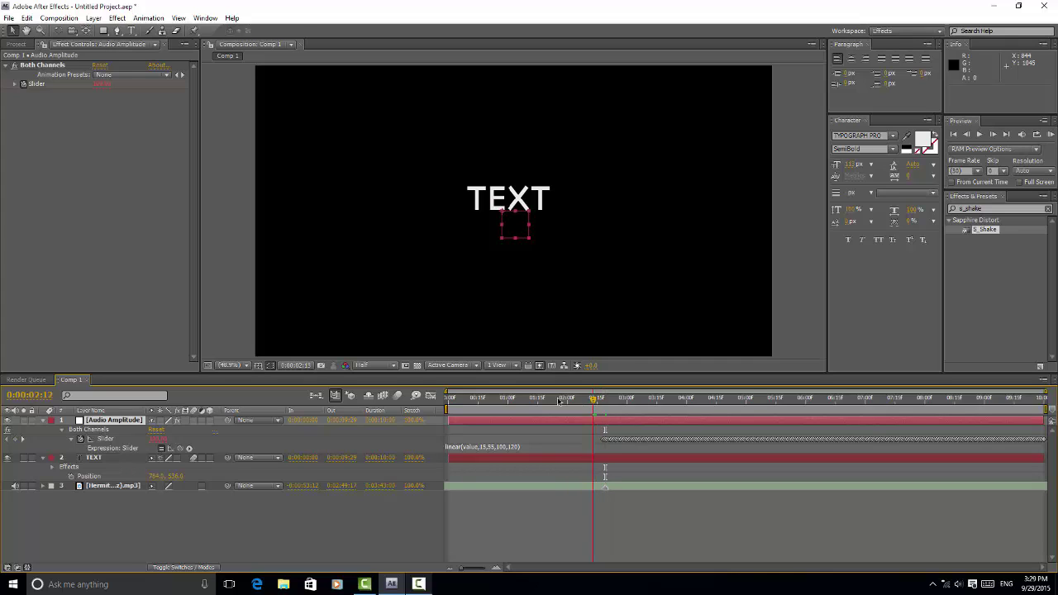
left_click(458, 397)
key("KP_0")
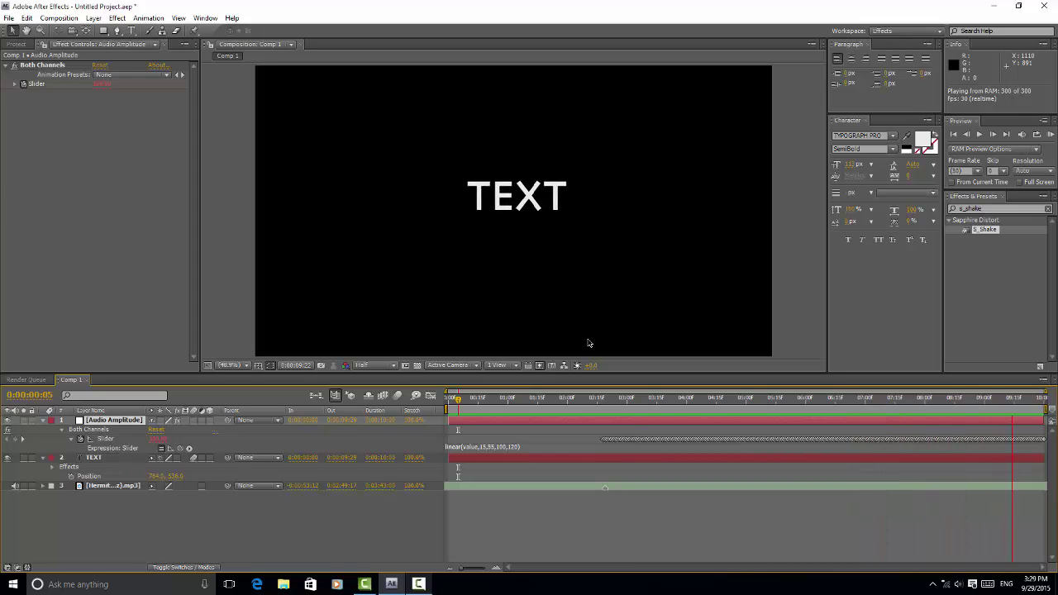
key("space")
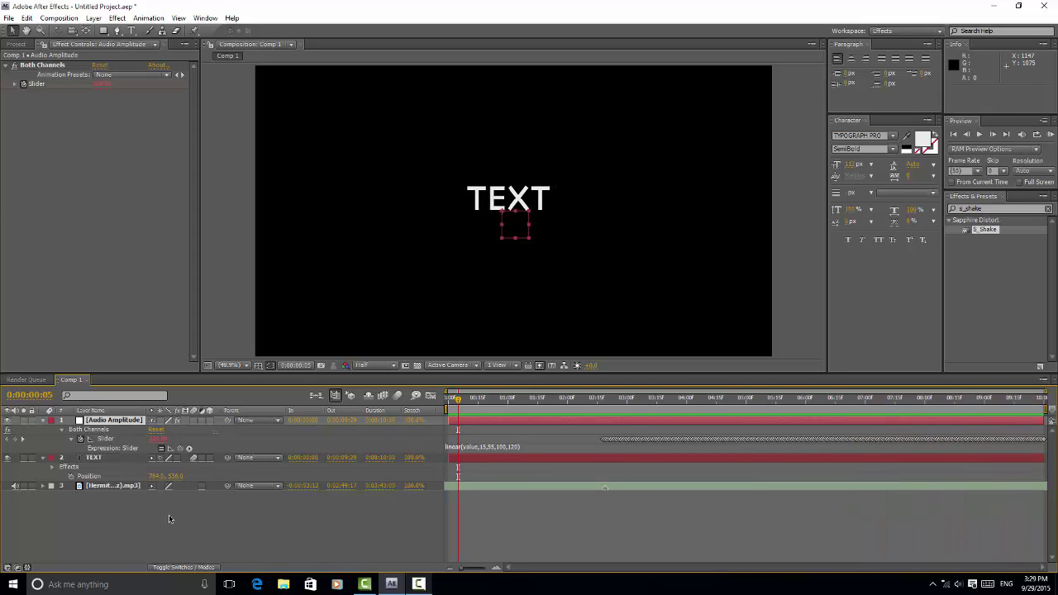
Find the Transform effect and apply it to the TEXT layer above S_Shake.
left_click(176, 465)
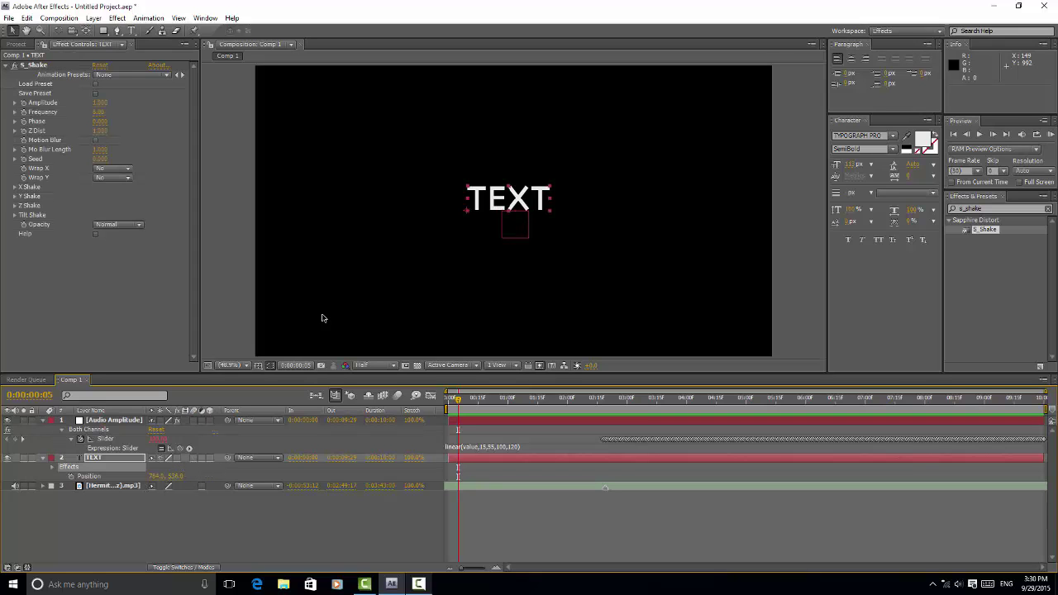
left_click(981, 196)
type("transform")
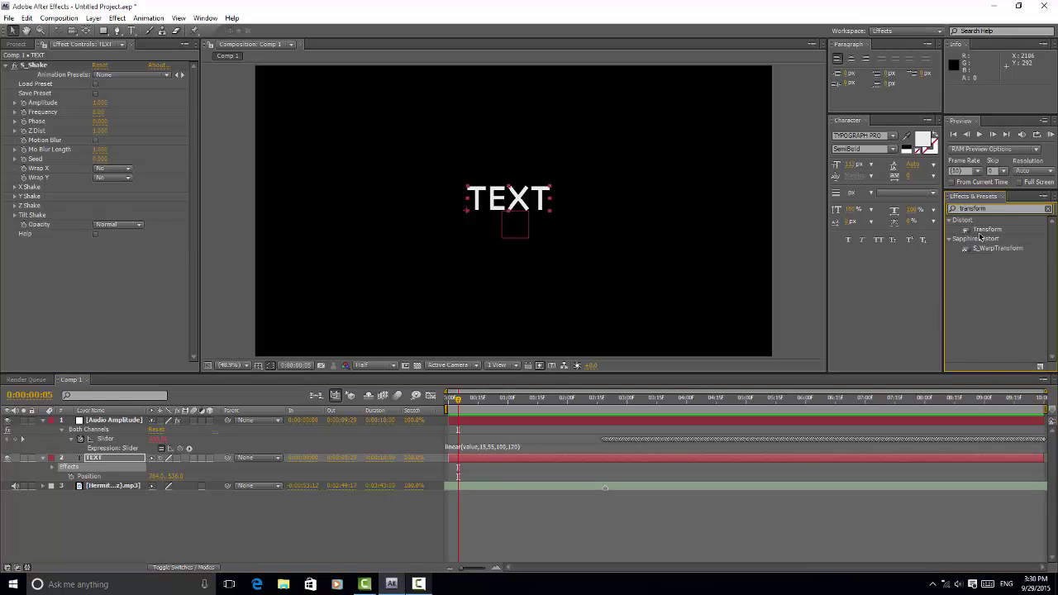
mouse_move(984, 229)
left_mouse_down()
mouse_move(33, 58)
mouse_move(4, 67)
mouse_move(36, 66)
mouse_move(26, 68)
left_mouse_up()
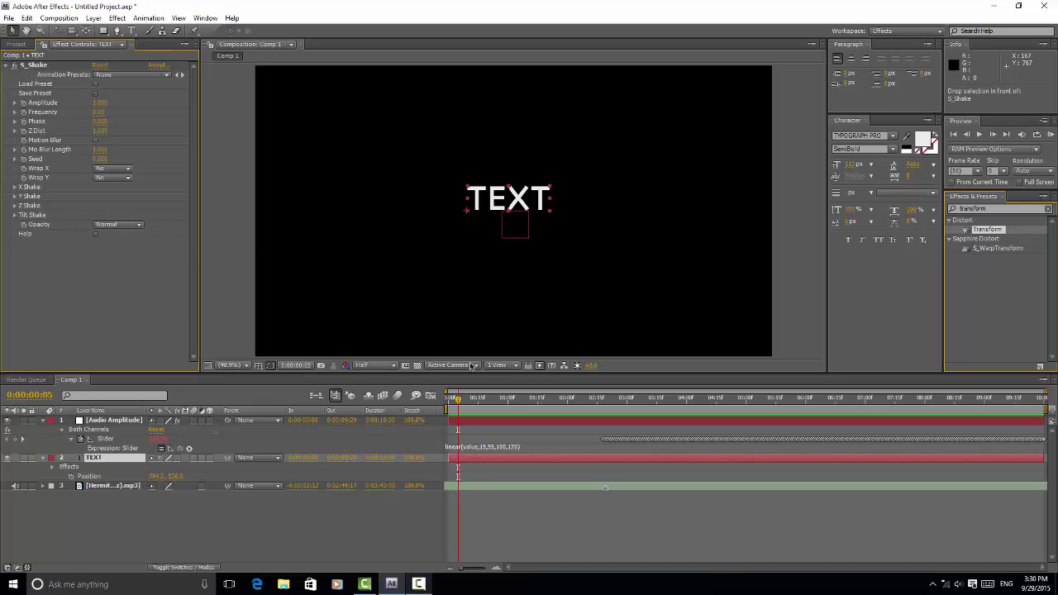
With S_Shake temporarily switched off, reposition the text by setting the Transform effect's Position to 960, 577.
left_click_drag(535, 403, 698, 397)
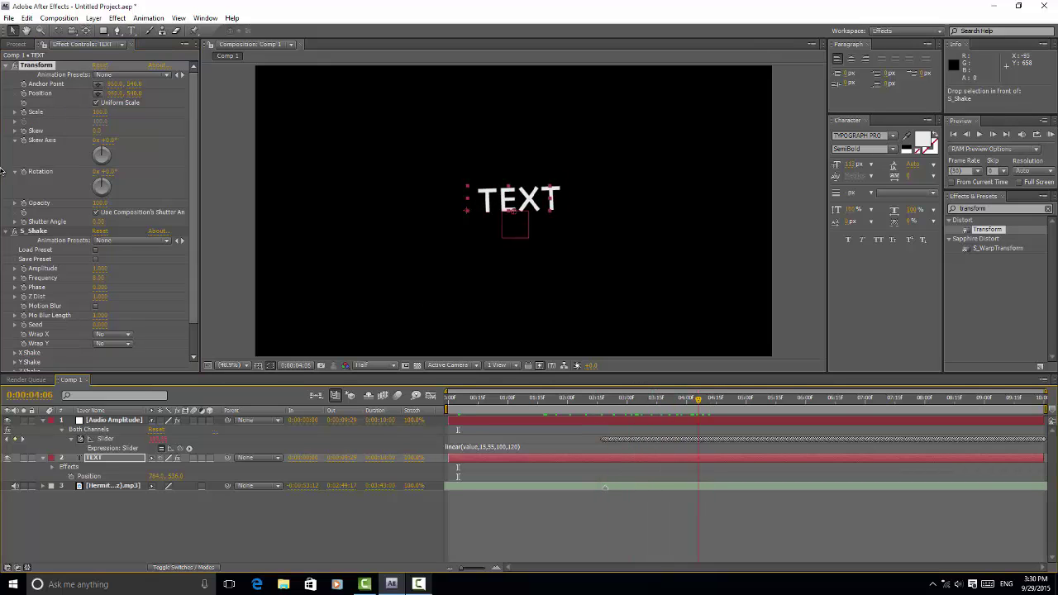
left_click(596, 400)
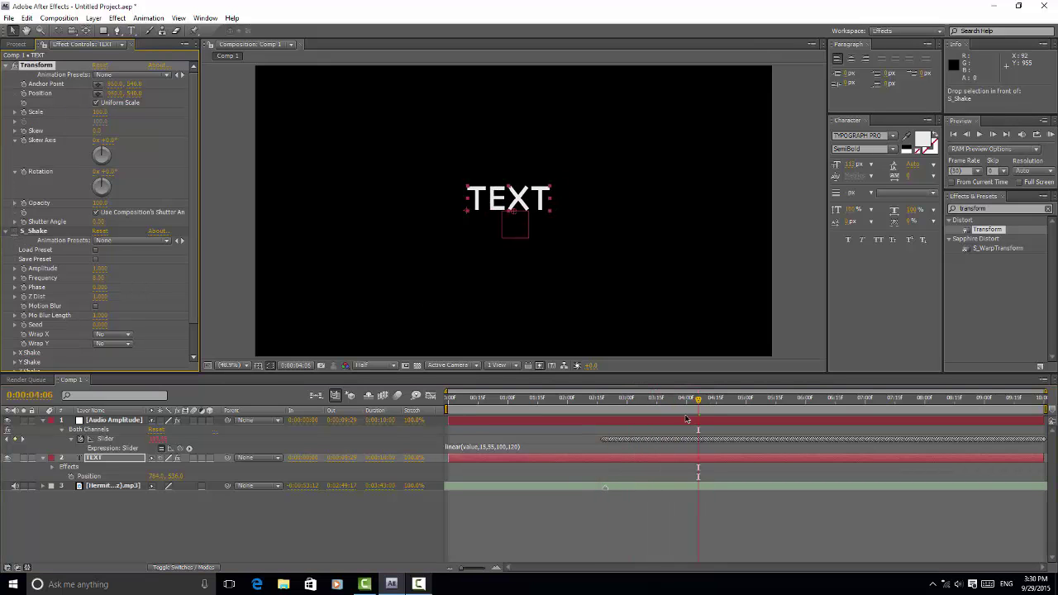
left_click_drag(644, 398, 811, 395)
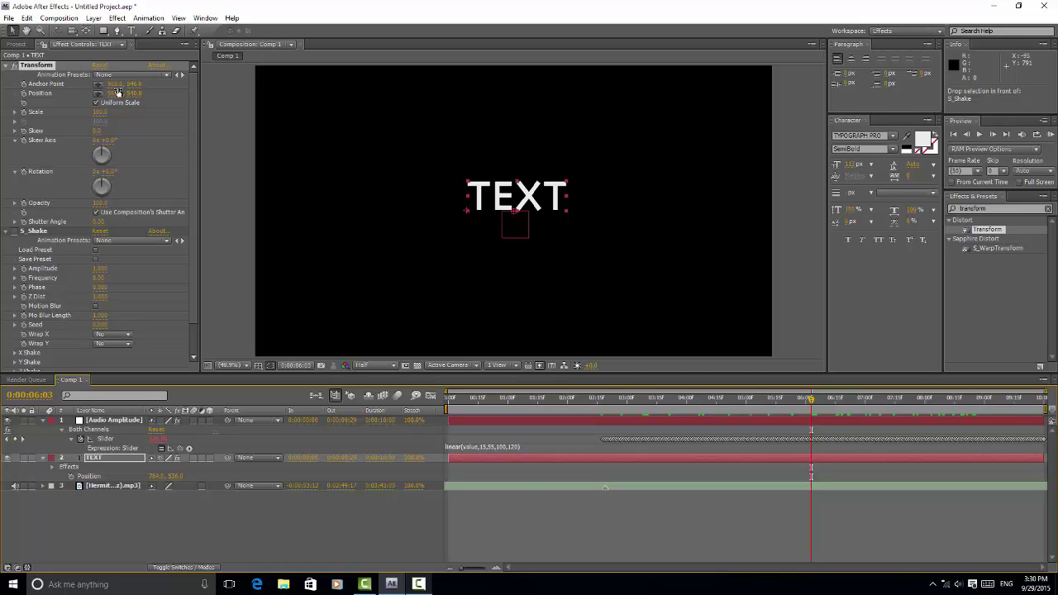
left_click_drag(121, 95, 153, 93)
key("ctrl+z")
left_click(238, 532)
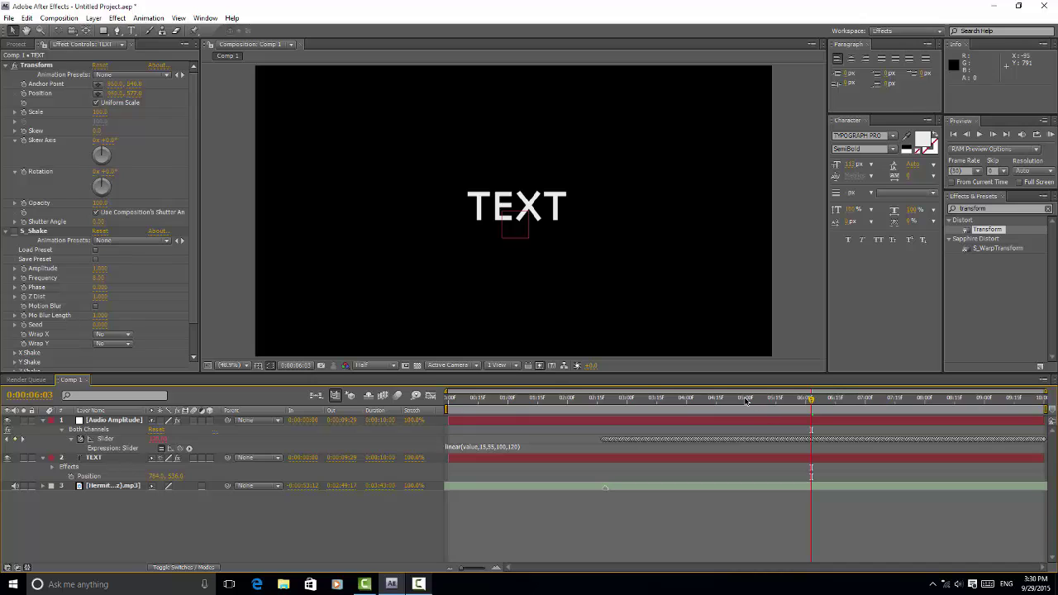
left_click_drag(729, 399, 23, 201)
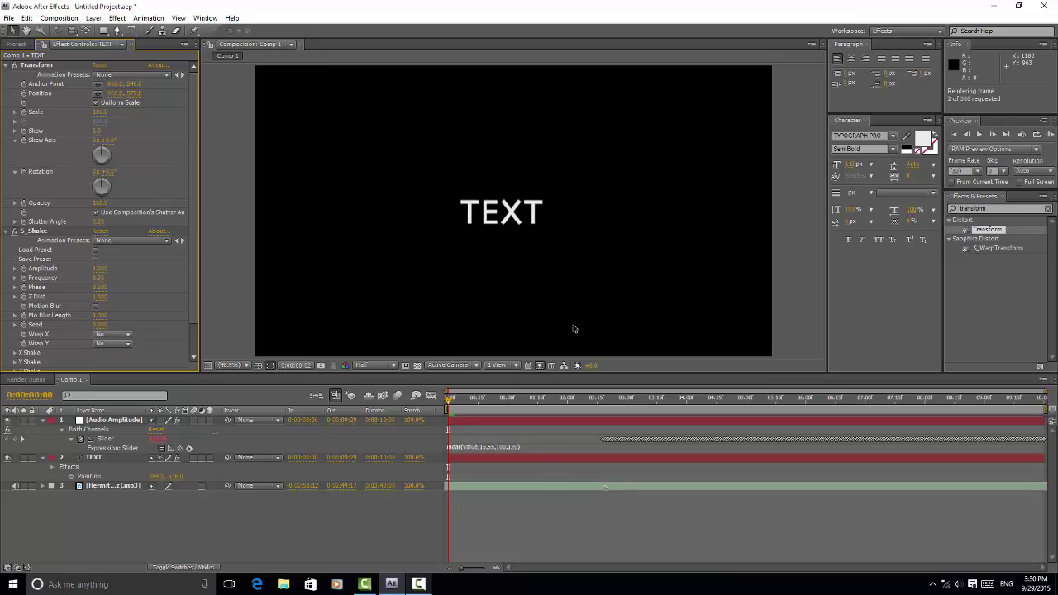
Keyframe the S_Shake Frequency at 0 at the start and 8 at 0:00:02:17, and scrub to check the shake.
left_click(33, 231)
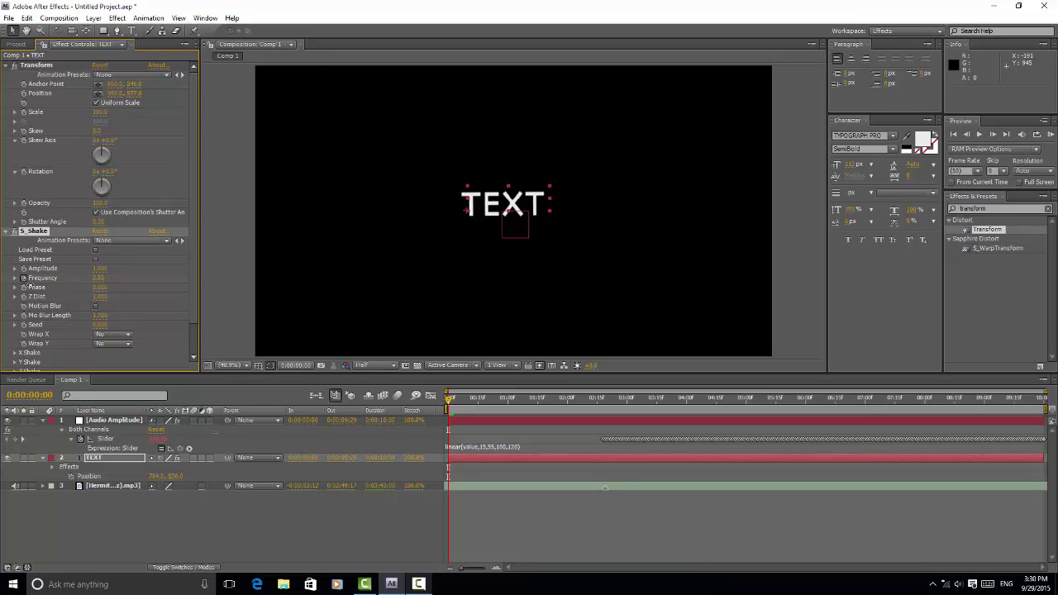
left_click(601, 397)
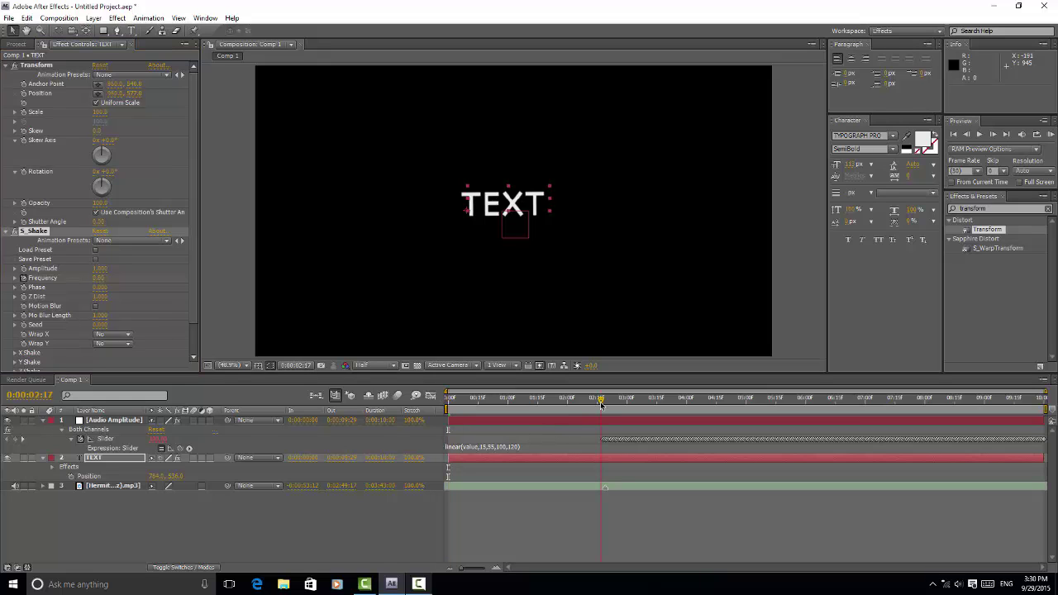
left_click(100, 278)
type("5")
key("Return")
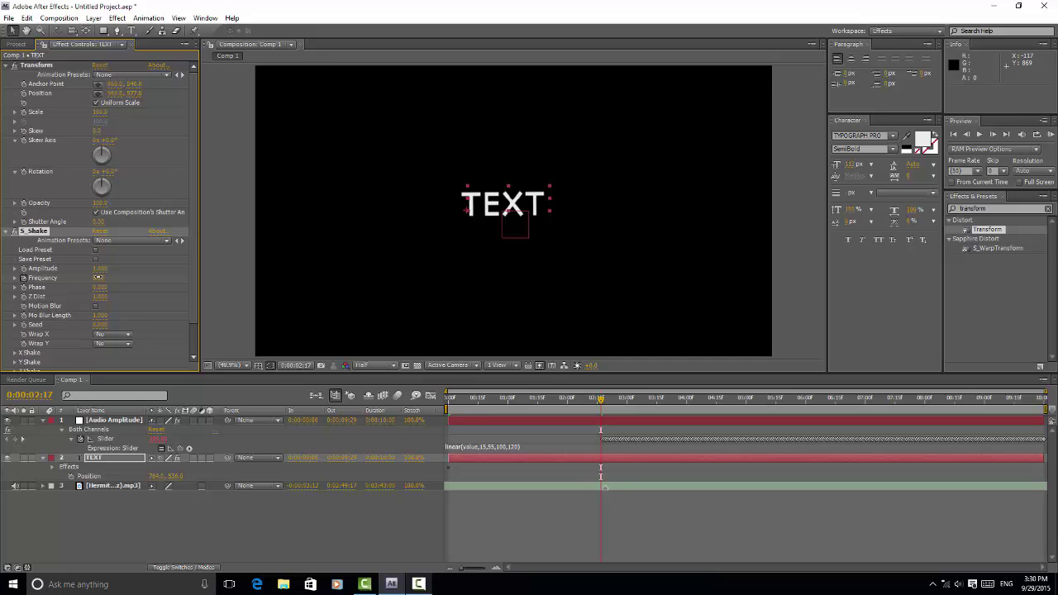
left_click_drag(576, 404, 541, 405)
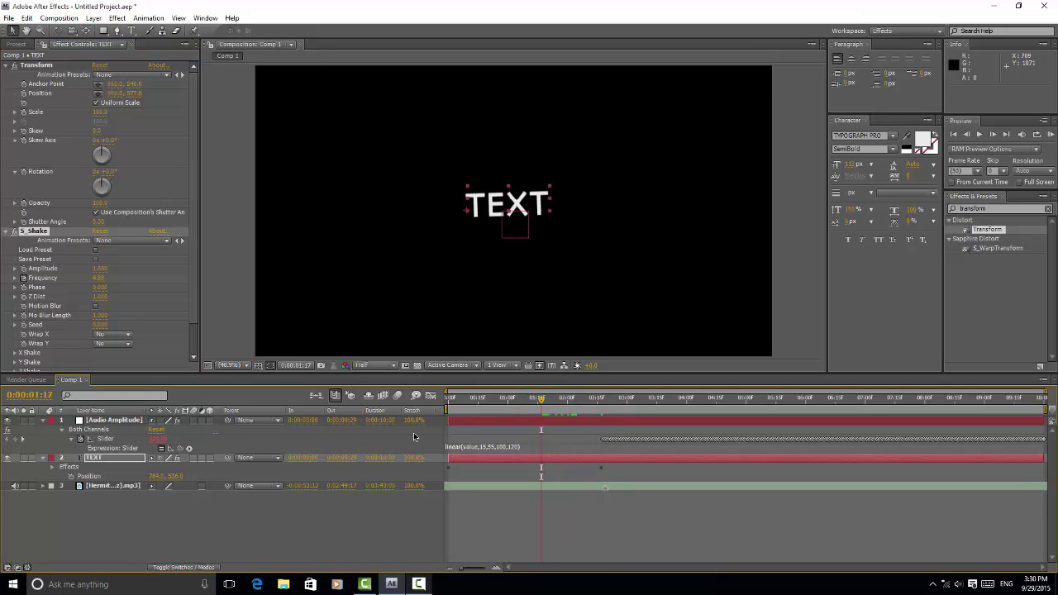
Add an S_Shake Frequency keyframe of 0 at 0:00:02:16 so the shake starts abruptly on the following frame.
scroll(600, 483, "up", 5)
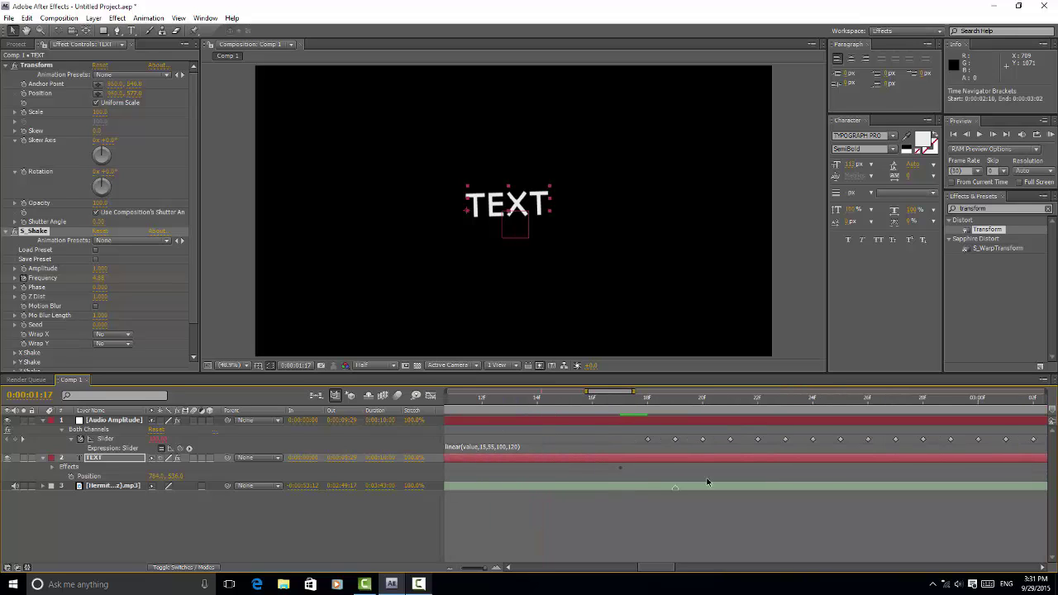
left_click_drag(609, 413, 589, 408)
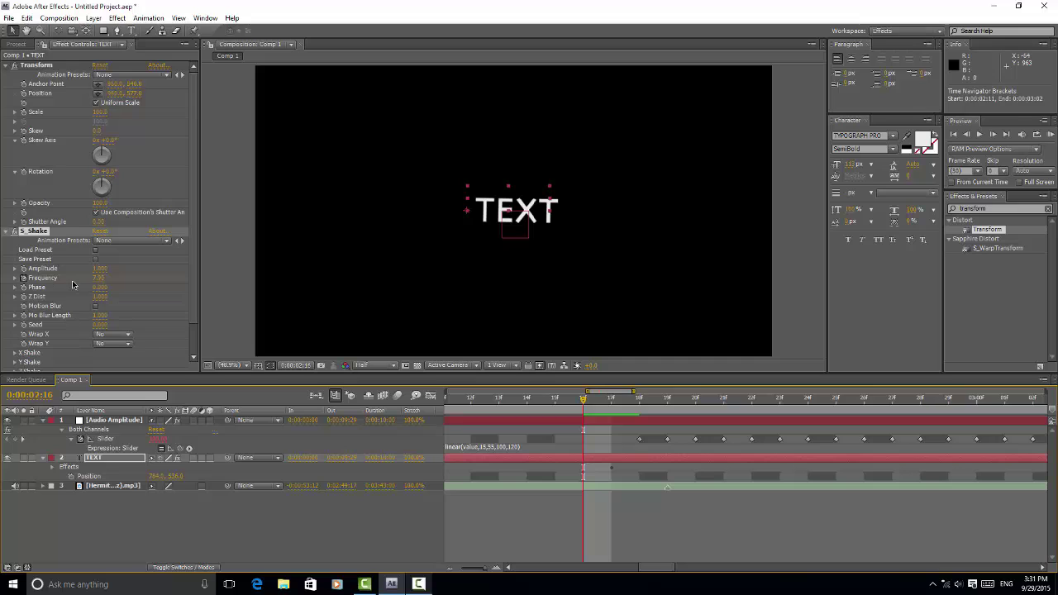
left_click(98, 277)
type("0")
key("Return")
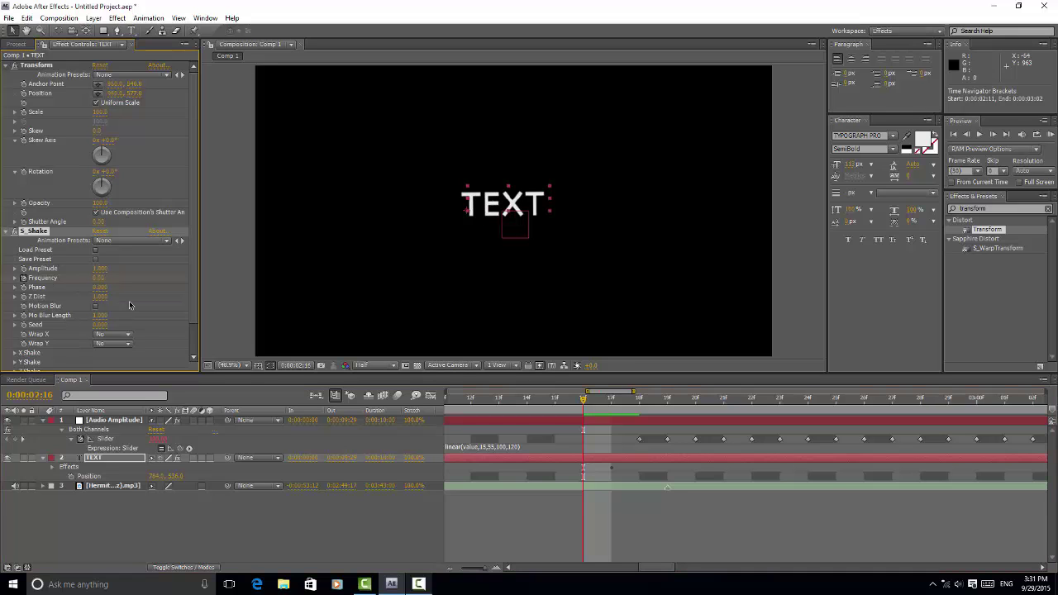
key("minus")
key("minus")
key("minus")
key("minus")
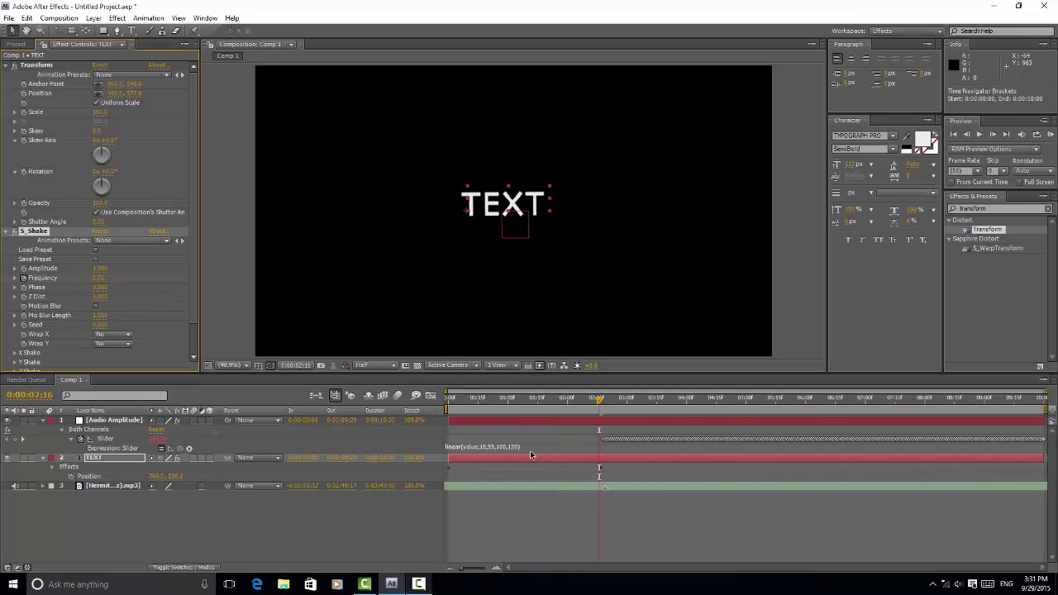
Preview the animation from the start of the composition to check when the shake begins.
left_click_drag(494, 405, 449, 406)
key("KP_0")
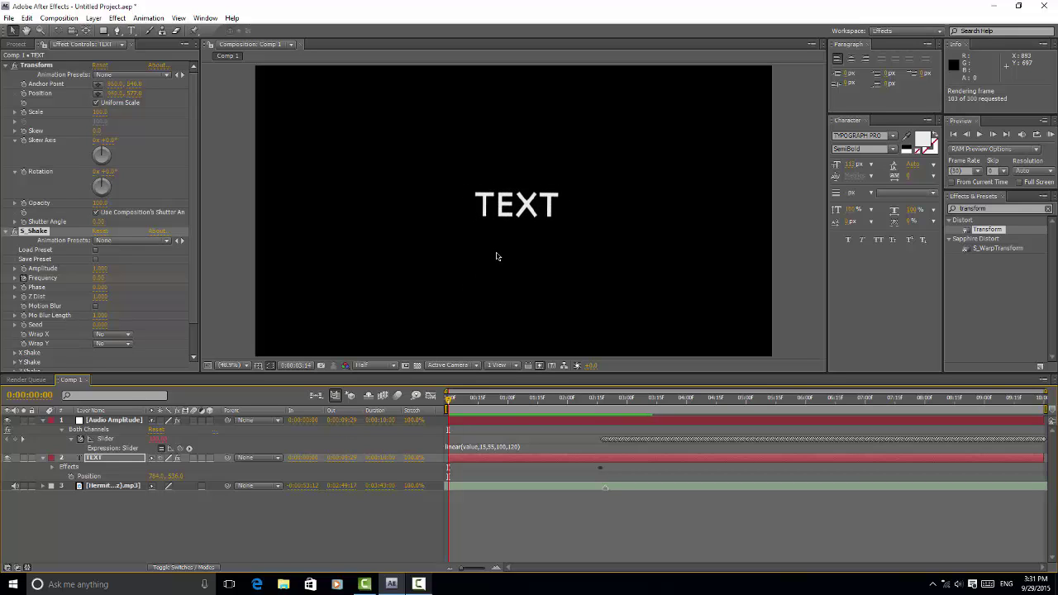
key("space")
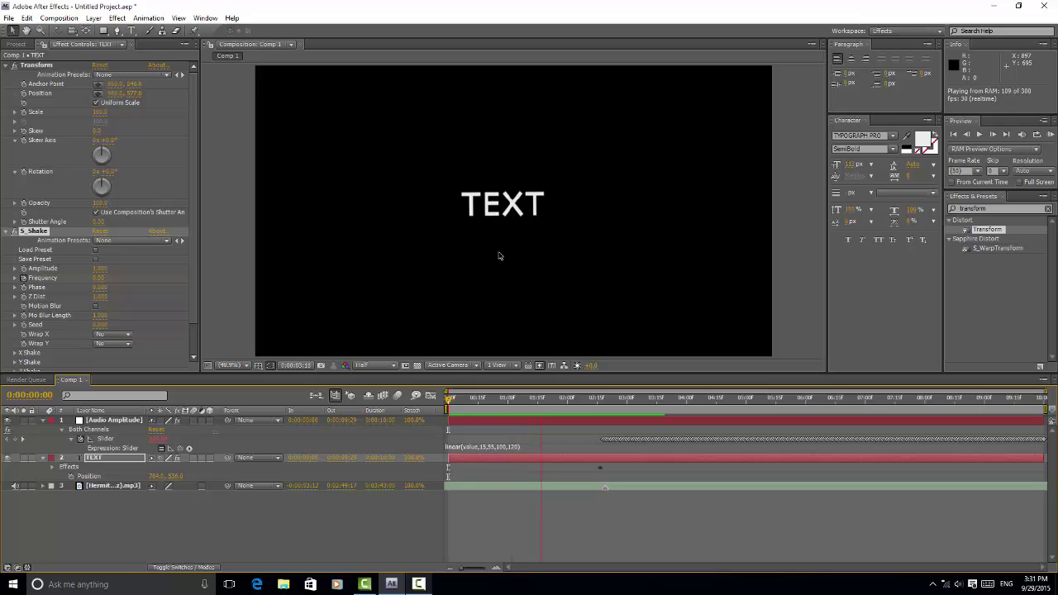
left_click(498, 256)
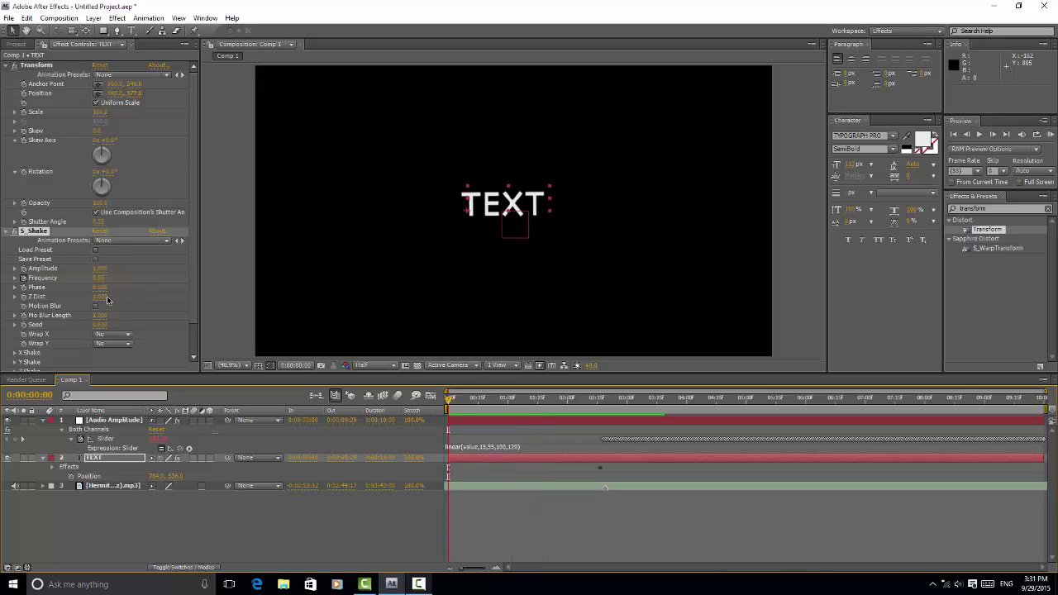
Look through the S_Shake parameters, including the Tilt Shake group and the Amplitude value.
scroll(109, 301, "down", 2)
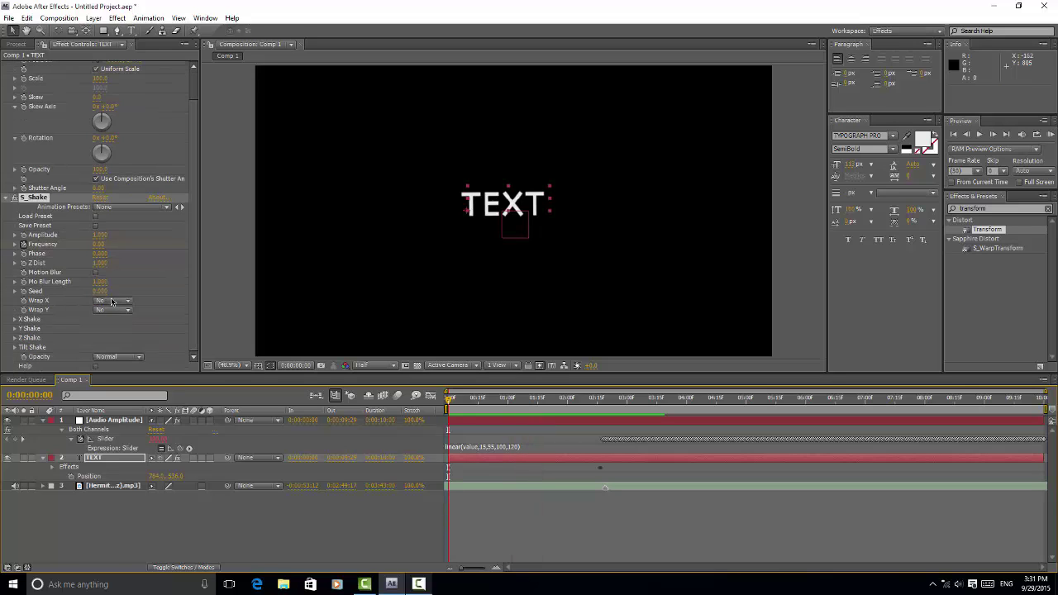
left_click(14, 347)
scroll(21, 345, "down", 3)
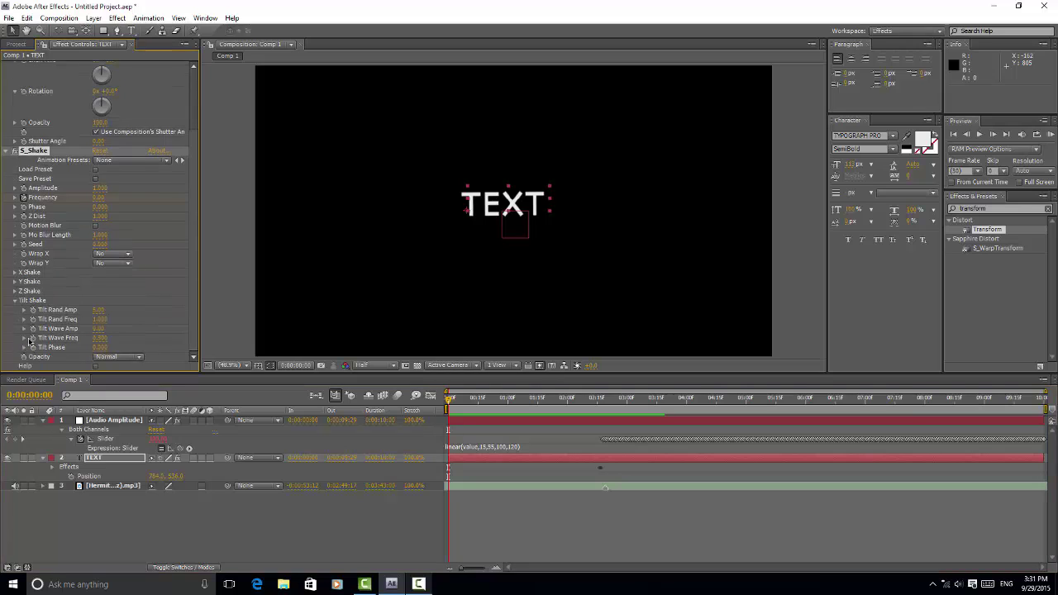
scroll(72, 314, "up", 5)
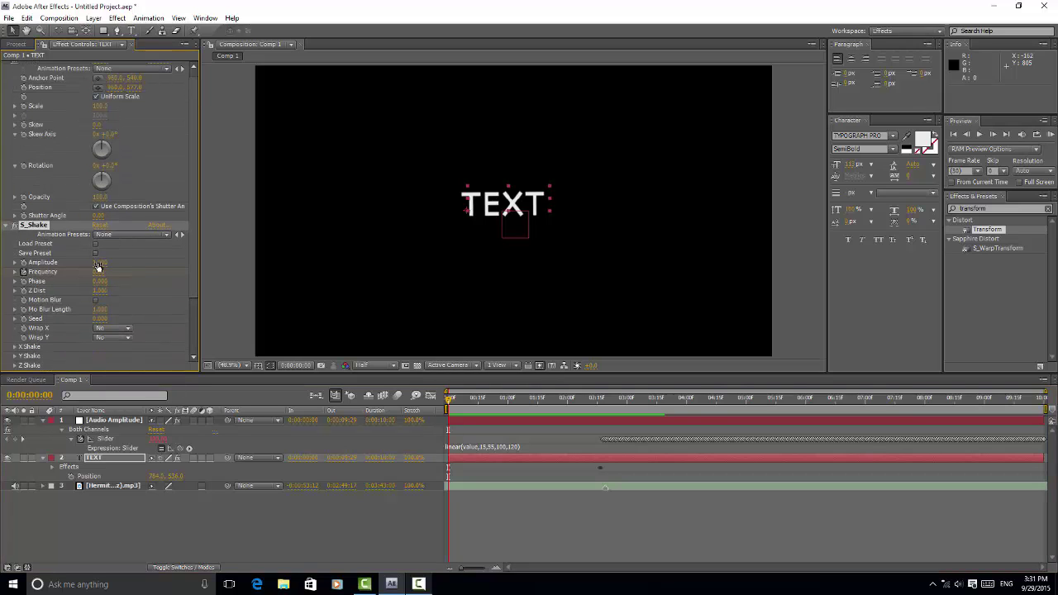
left_click(98, 264)
left_click(556, 562)
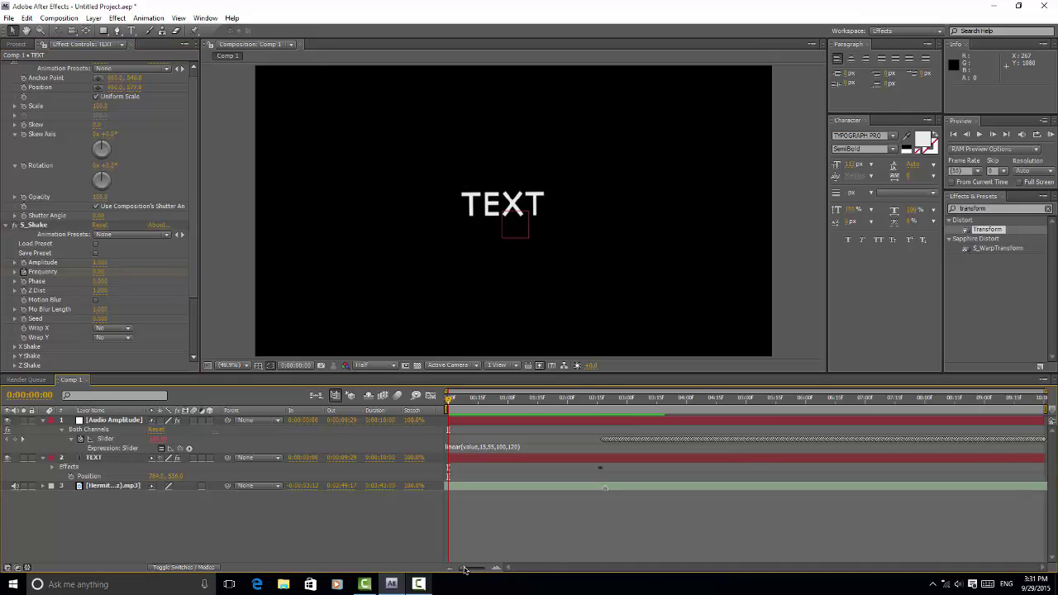
Re-enter the S_Shake Frequency value around 0:00:02:17, where the audio-driven keyframes begin.
left_click_drag(467, 570, 486, 569)
left_click(754, 398)
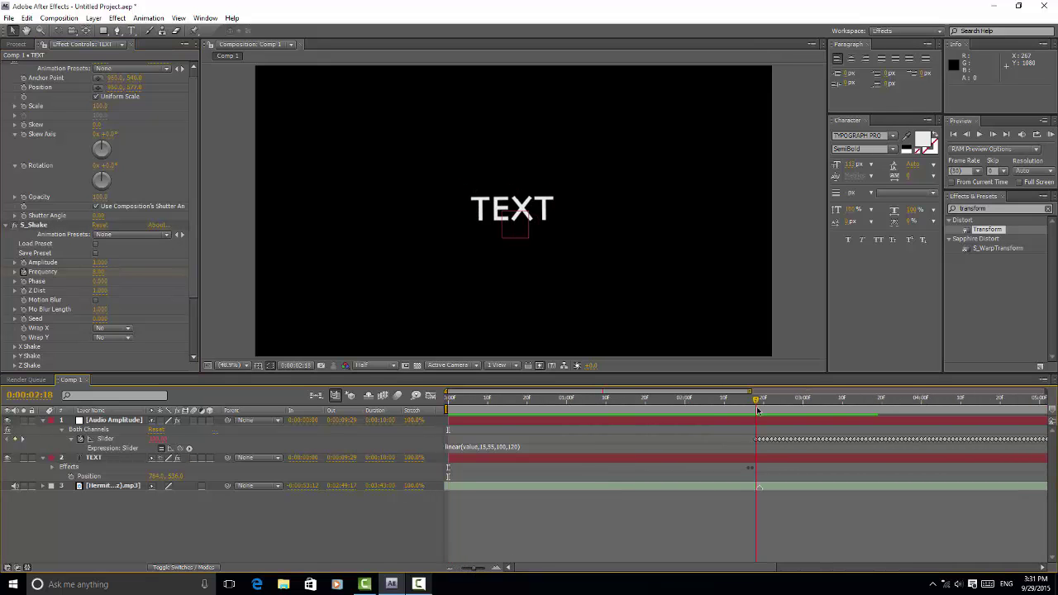
left_click(97, 272)
type("5")
key("Return")
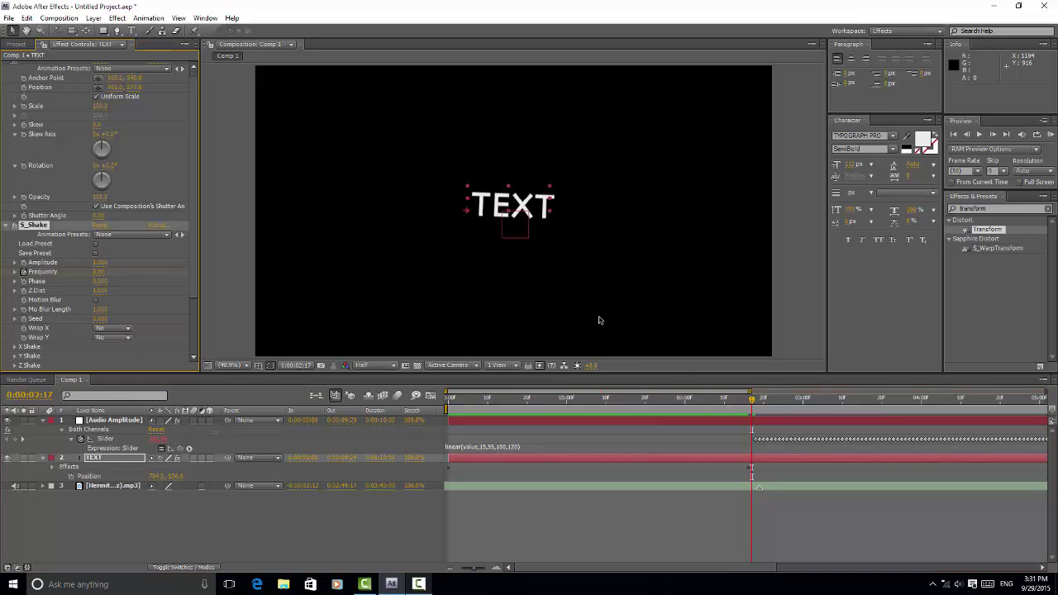
Find the Video Copilot Twitch effect and apply it to the TEXT layer below S_Shake.
left_click_drag(755, 402, 957, 404)
left_click(992, 207)
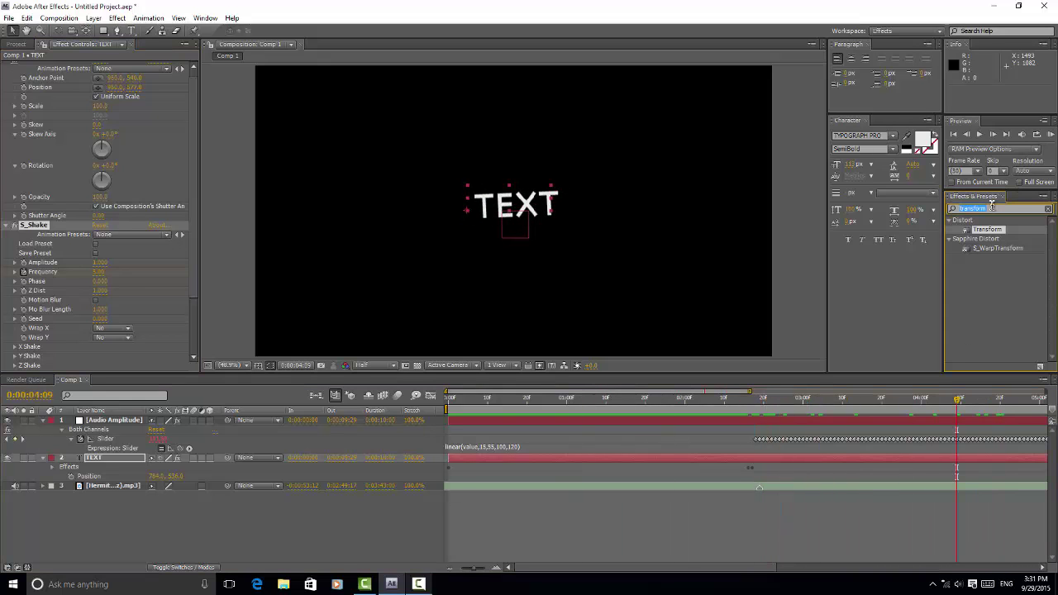
type("twitch")
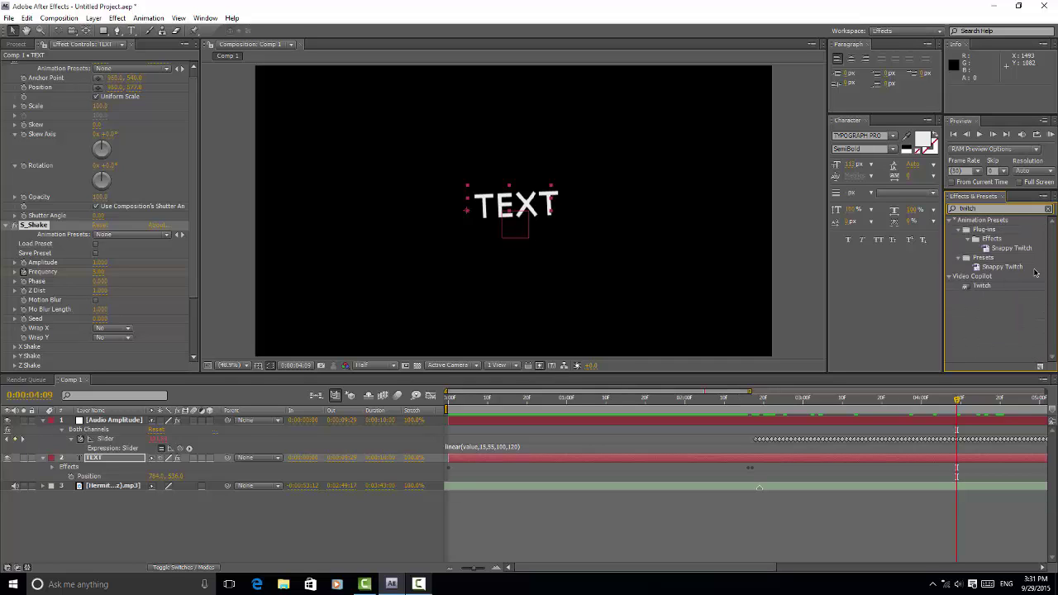
left_click_drag(982, 286, 74, 348)
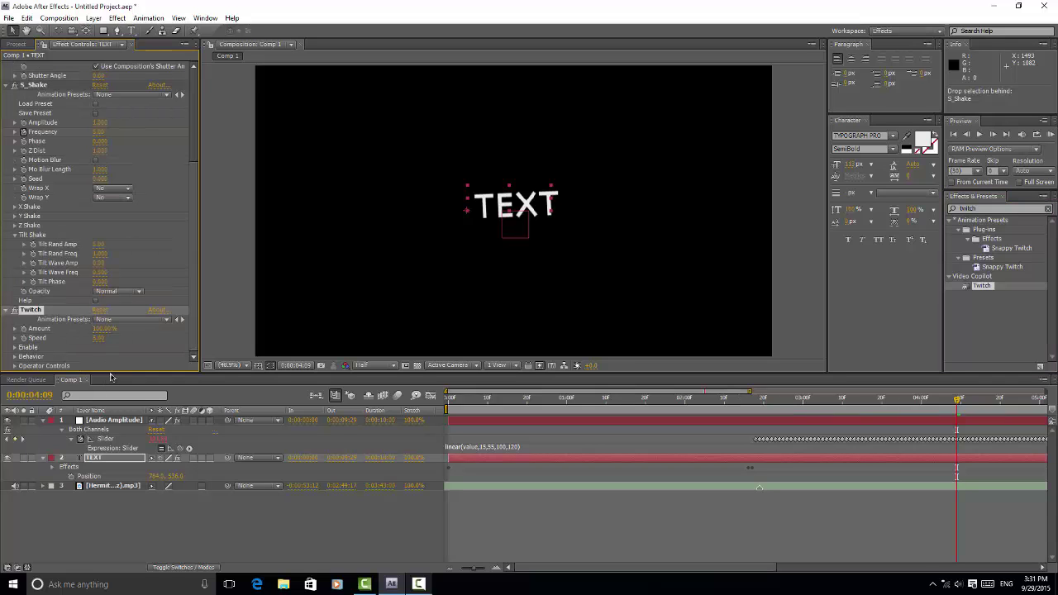
Apply the Bad Distortion animation preset to the Twitch effect.
left_click(99, 331)
left_click(107, 320)
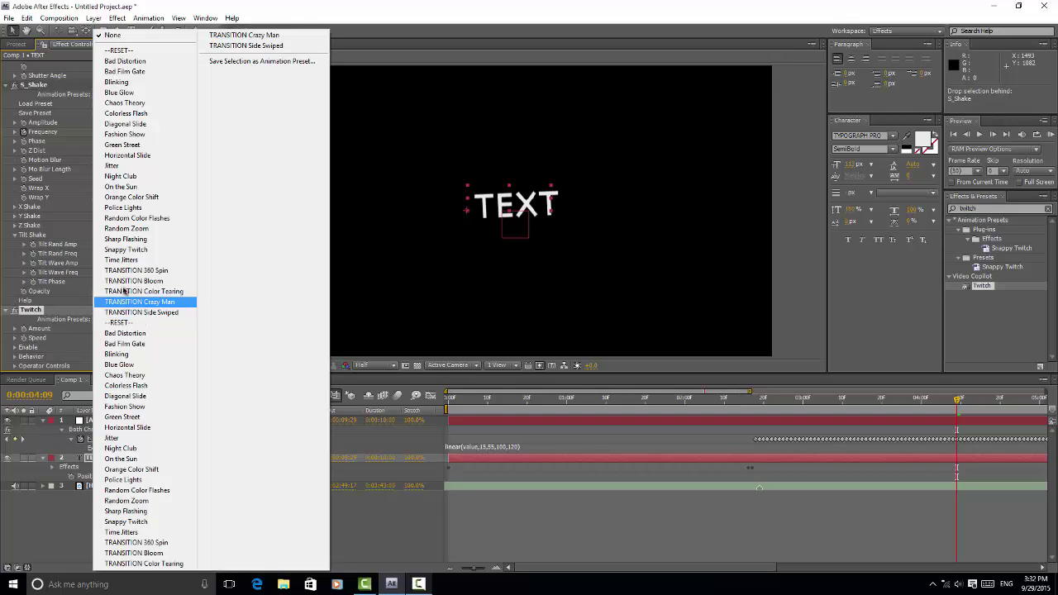
left_click(177, 64)
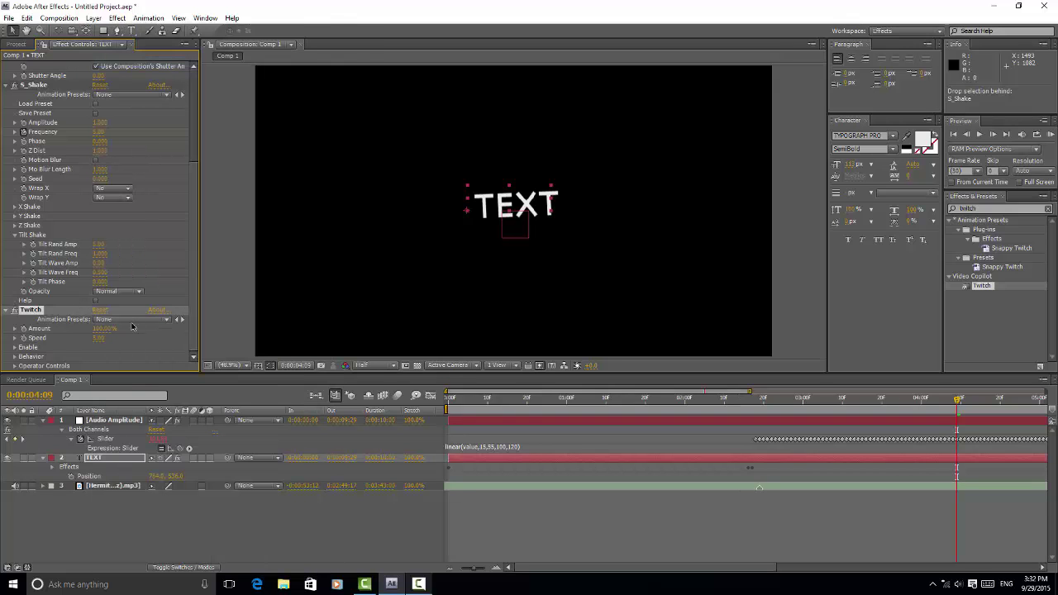
Set the Twitch effect's Amount to 60% and its Speed to 4.
left_click(105, 331)
type("60")
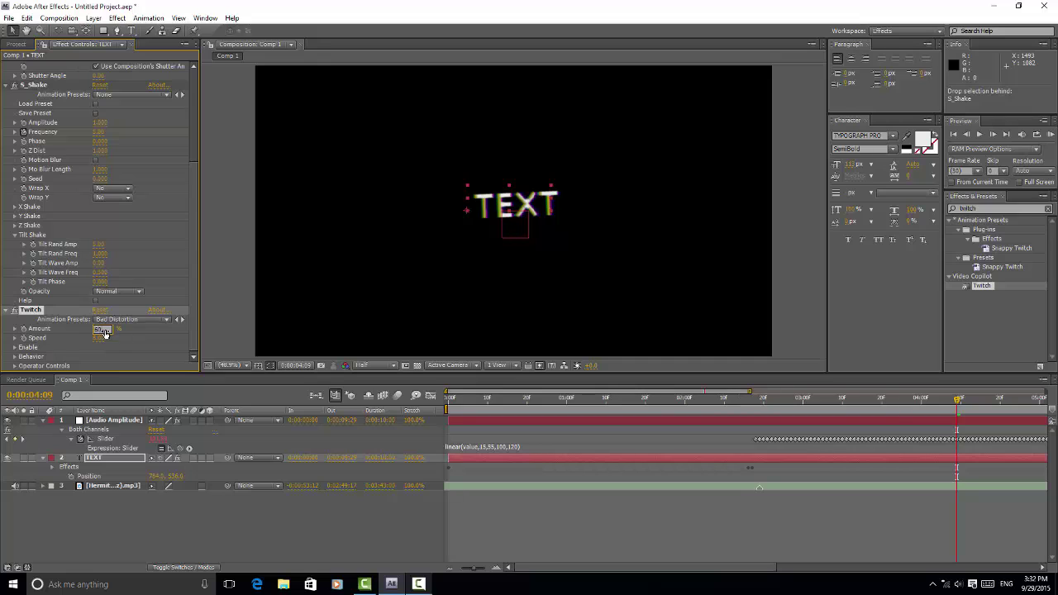
key("Return")
left_click(98, 338)
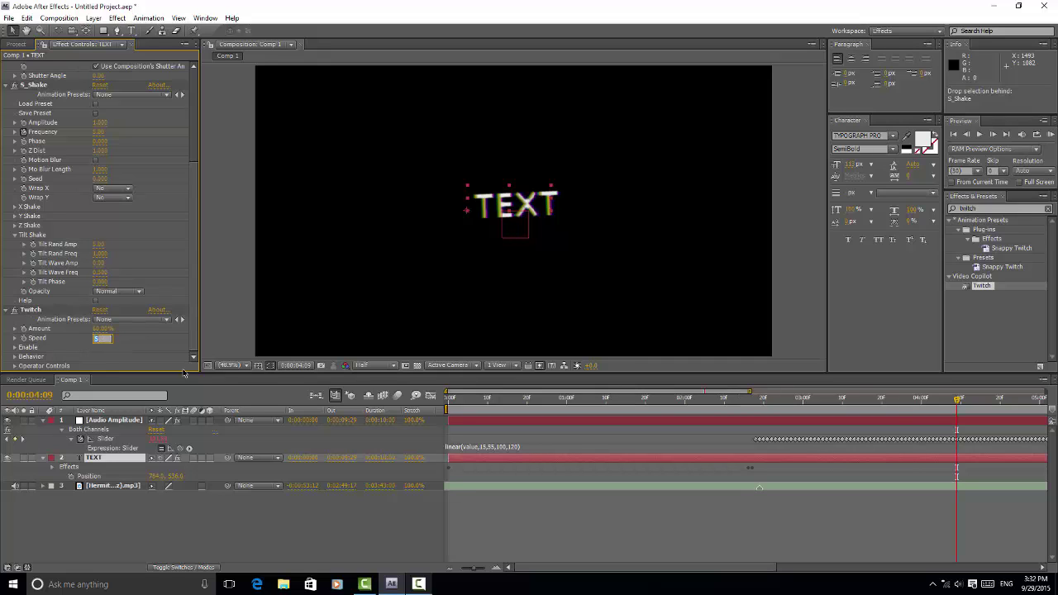
type("4")
key("Return")
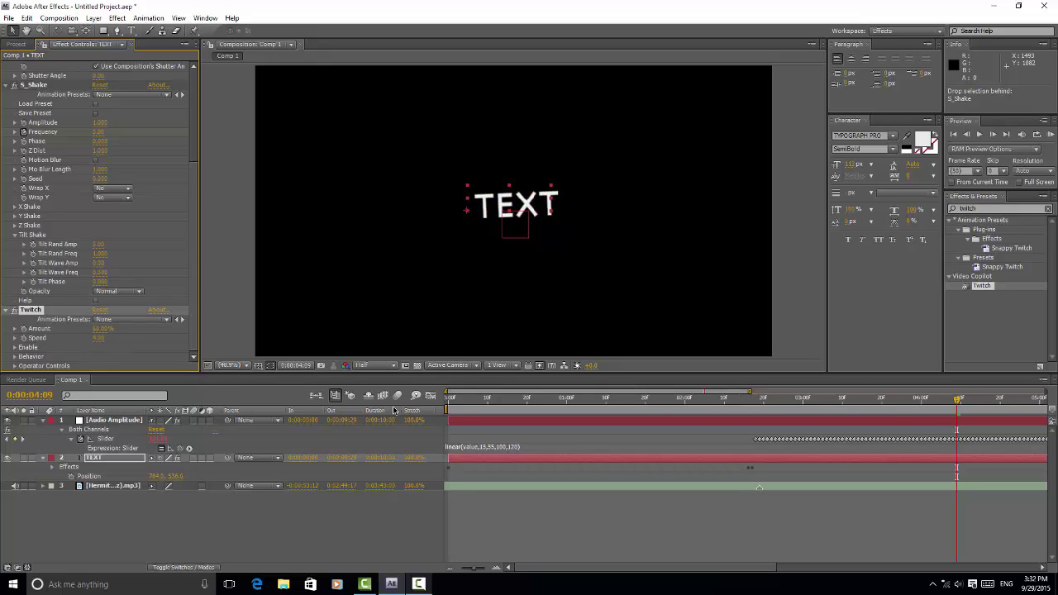
Keyframe the Twitch Amount at 0% at 0:00:02:16, just before the beat drops.
left_click(749, 399)
left_click(14, 347)
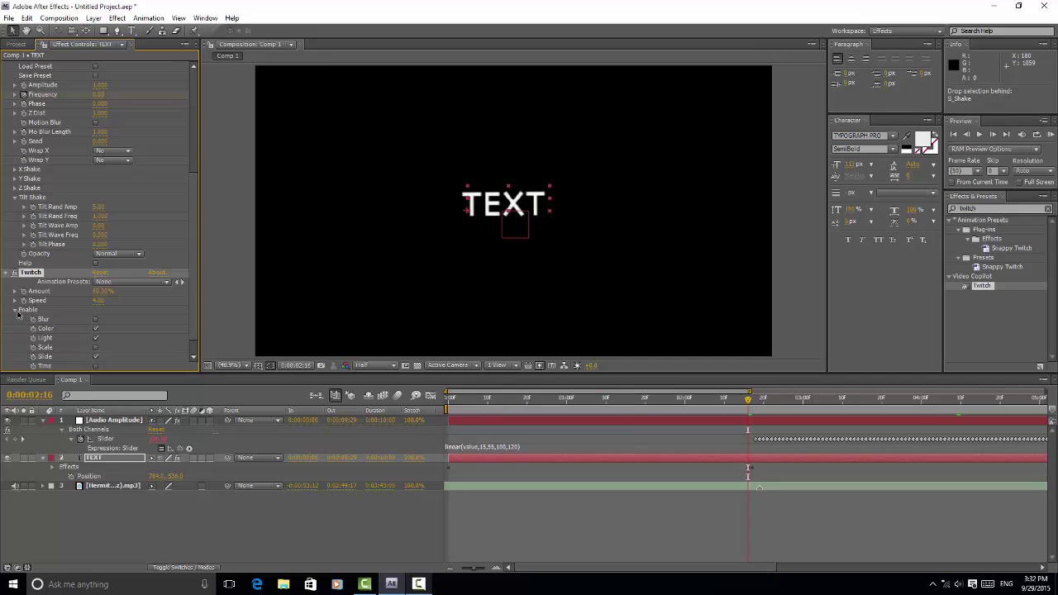
left_click(14, 310)
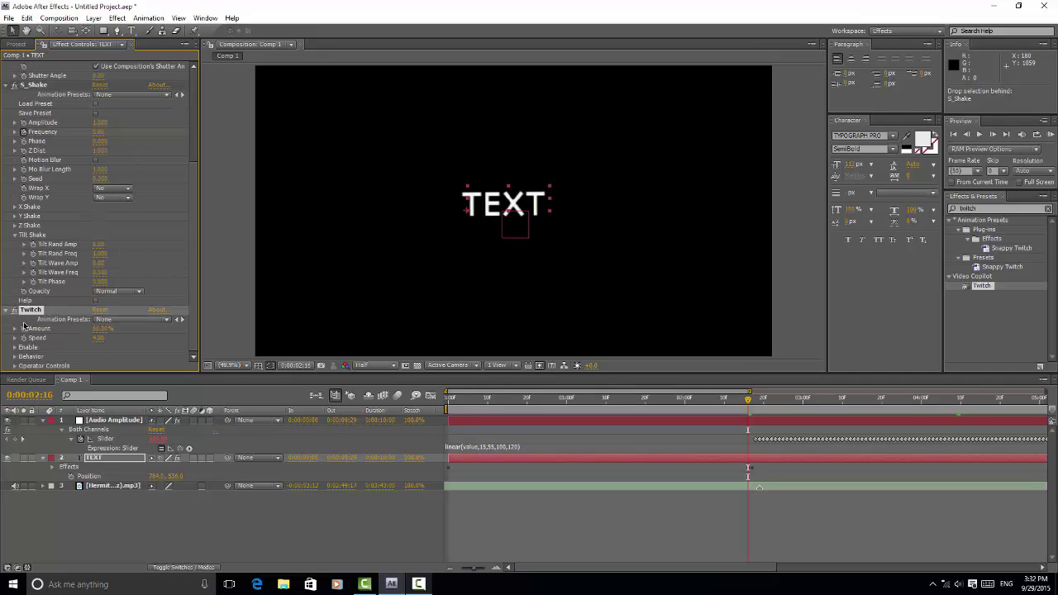
left_click_drag(104, 330, 31, 330)
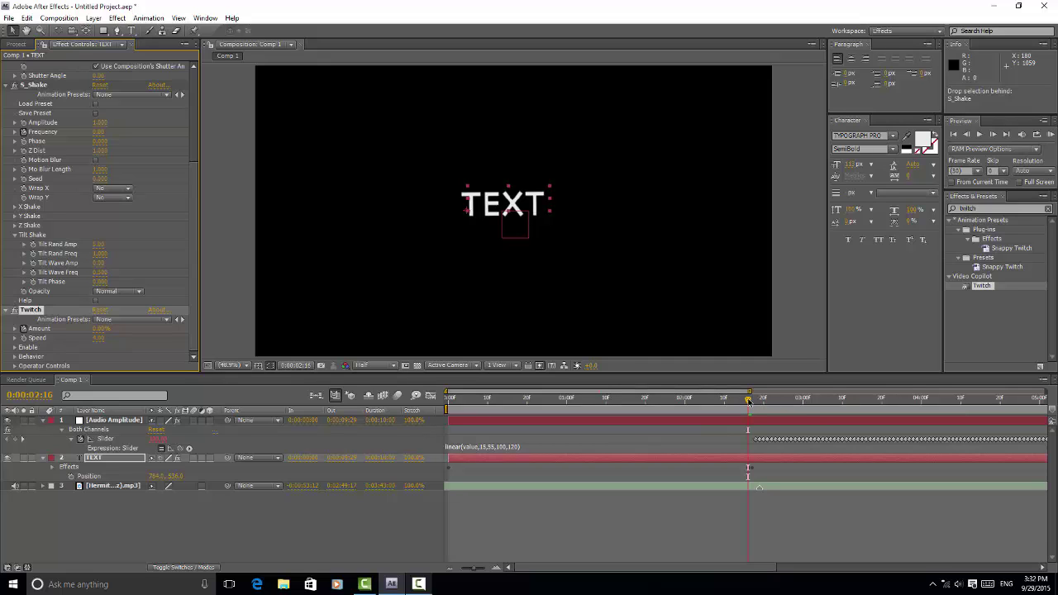
Add a Twitch Amount keyframe of 60% at 0:00:02:17 so the twitching starts with the drop.
left_click_drag(748, 400, 751, 404)
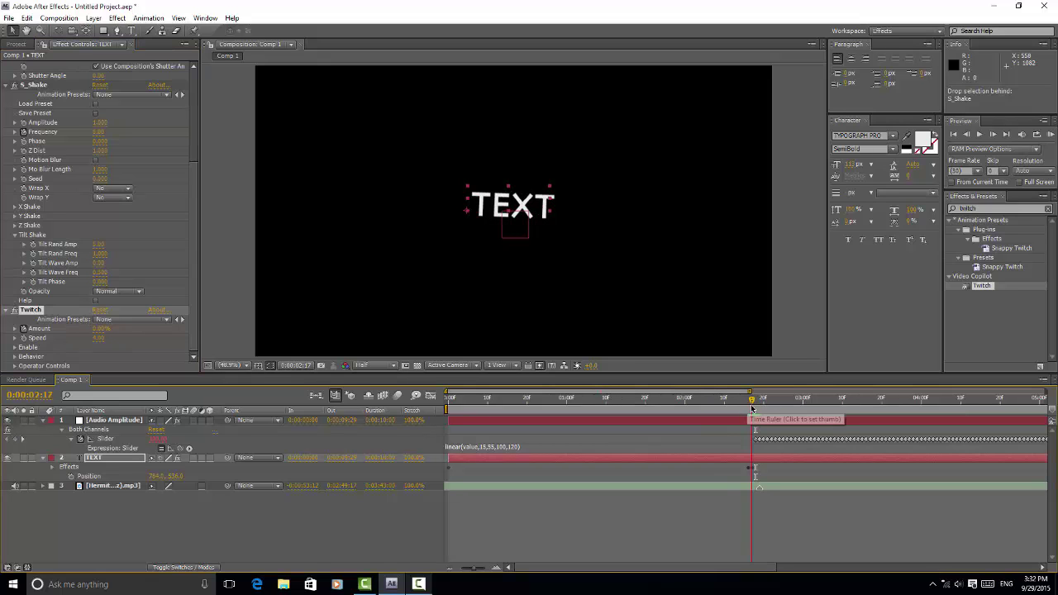
left_click(100, 329)
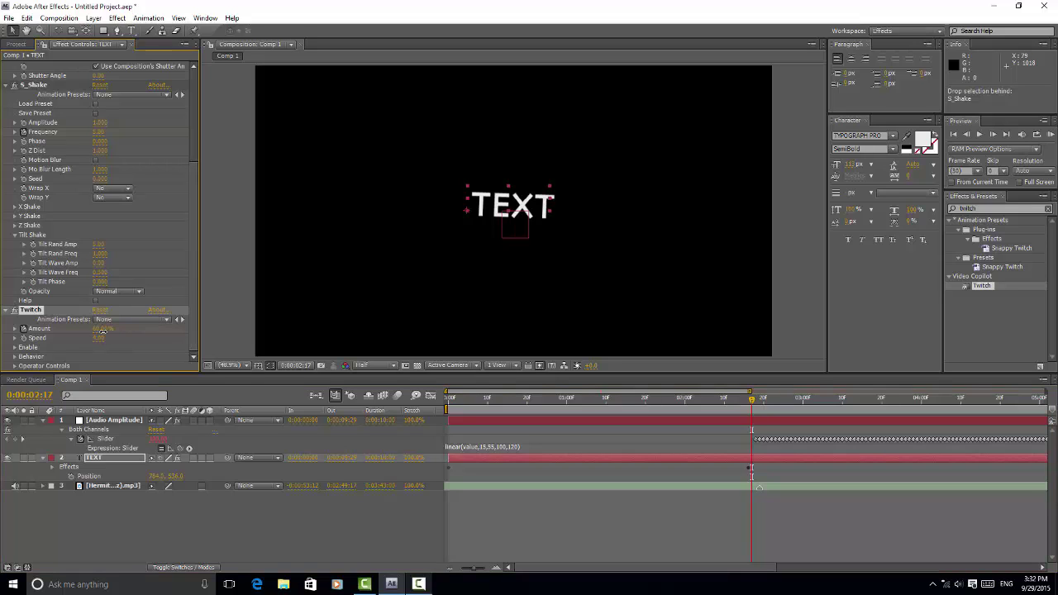
type("60")
key("Return")
Render a RAM preview from the start of the composition to check the shake and twitch together.
left_click_drag(579, 395, 398, 394)
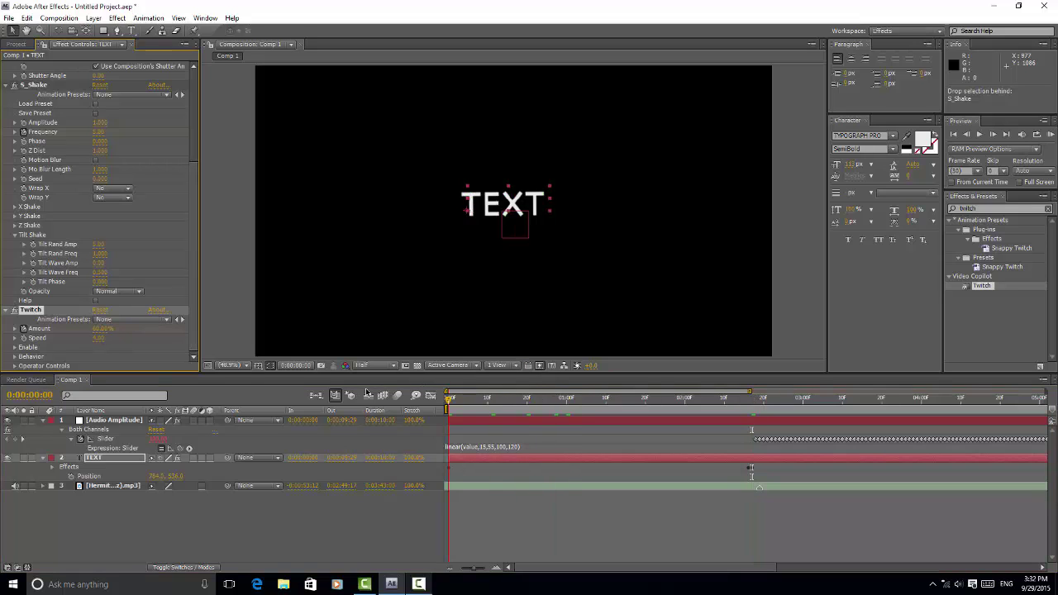
key("KP_0")
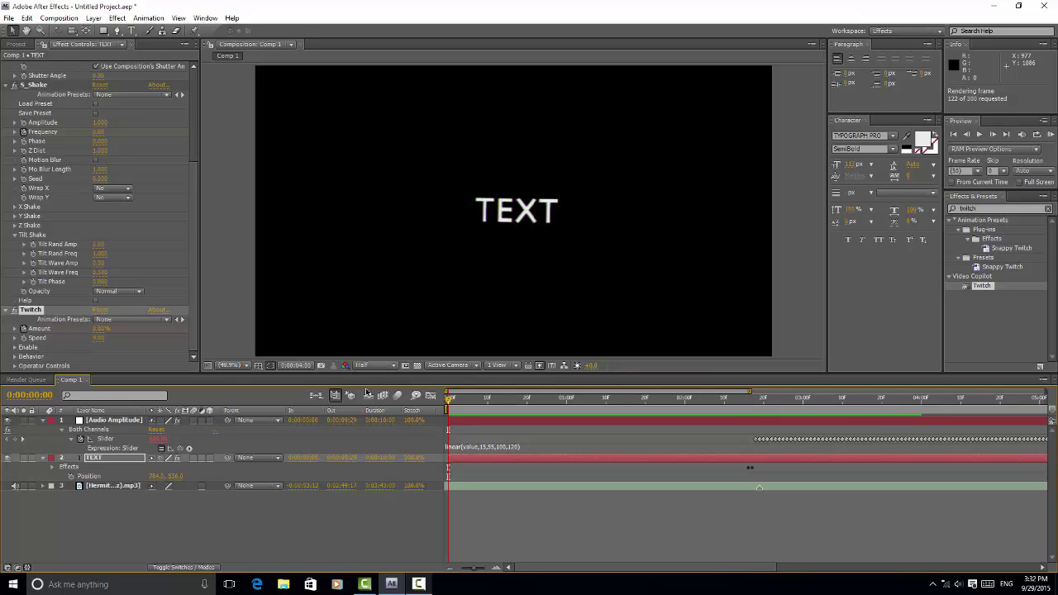
key("space")
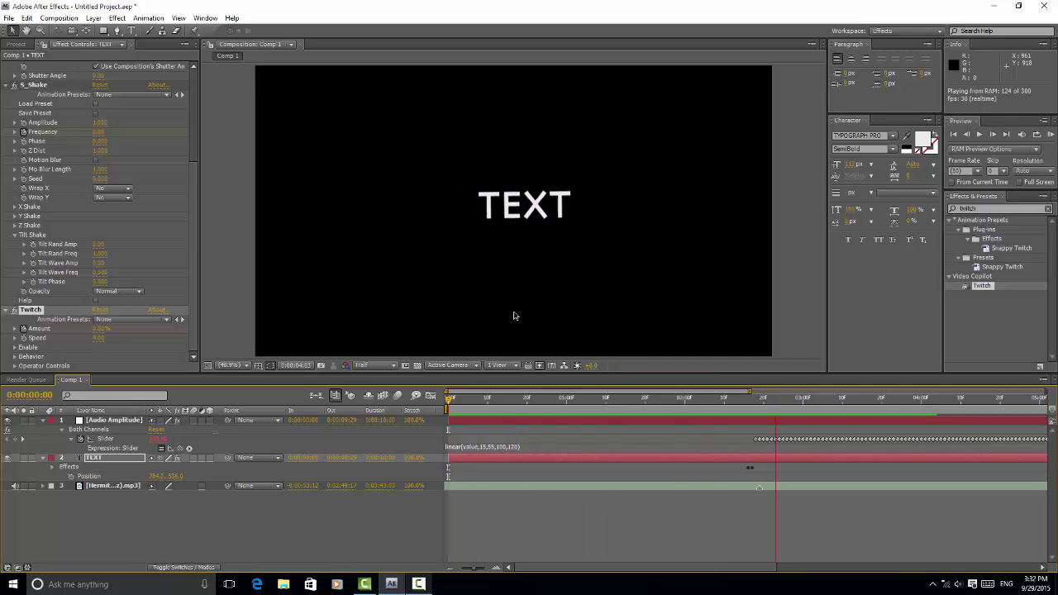
left_click(513, 316)
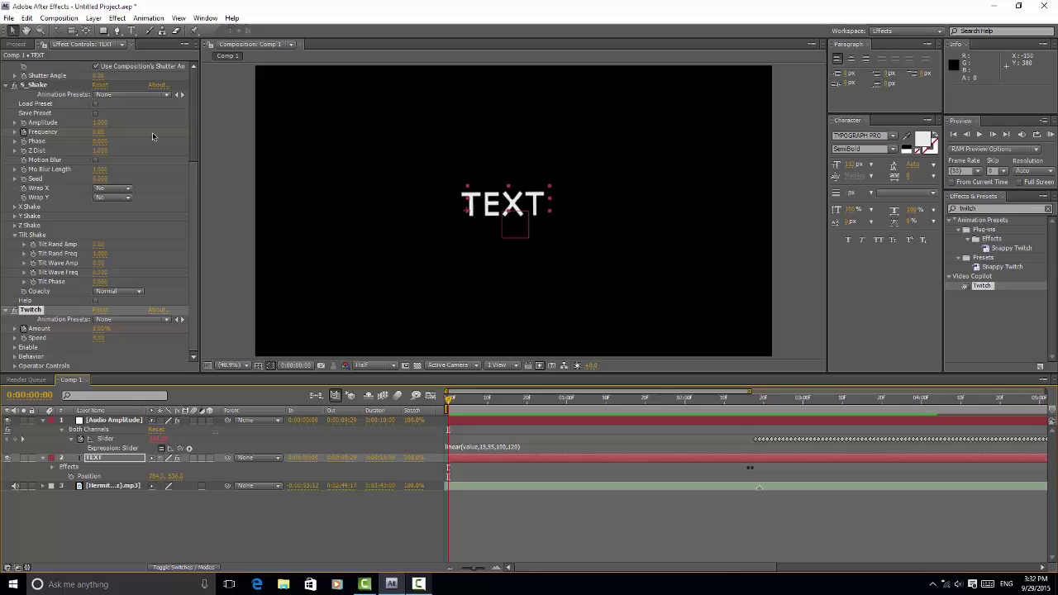
Turn on Motion Blur in S_Shake and re-enter its Frequency value at 0:00:02:17.
left_click(96, 160)
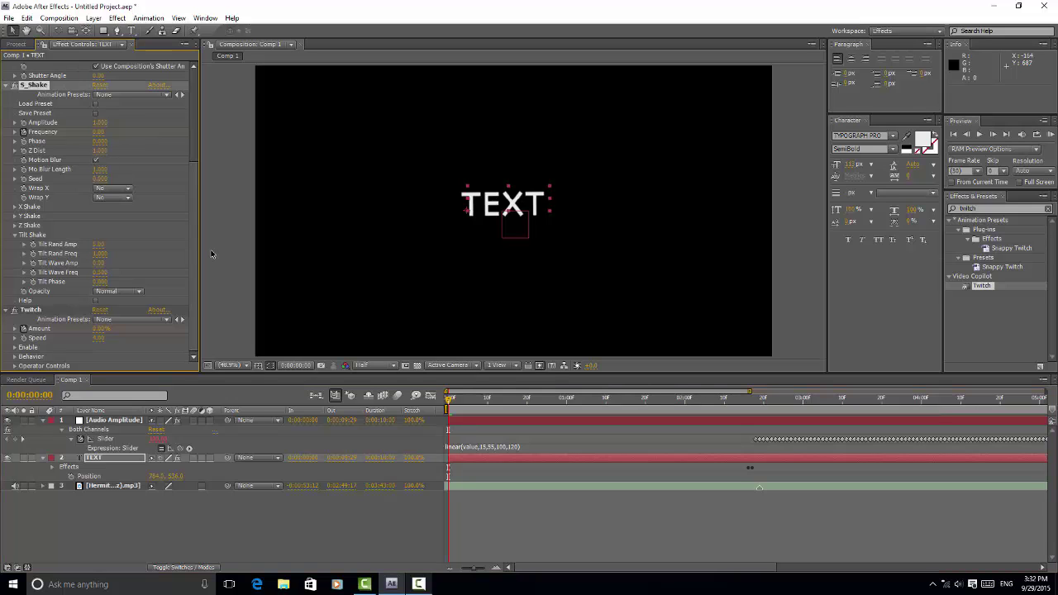
left_click(750, 410)
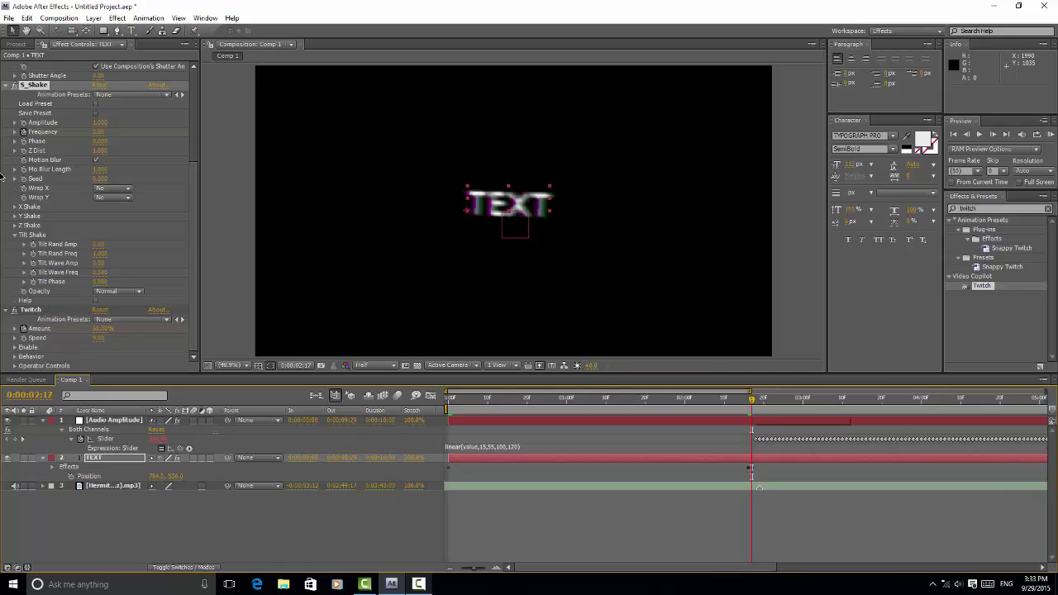
left_click(97, 133)
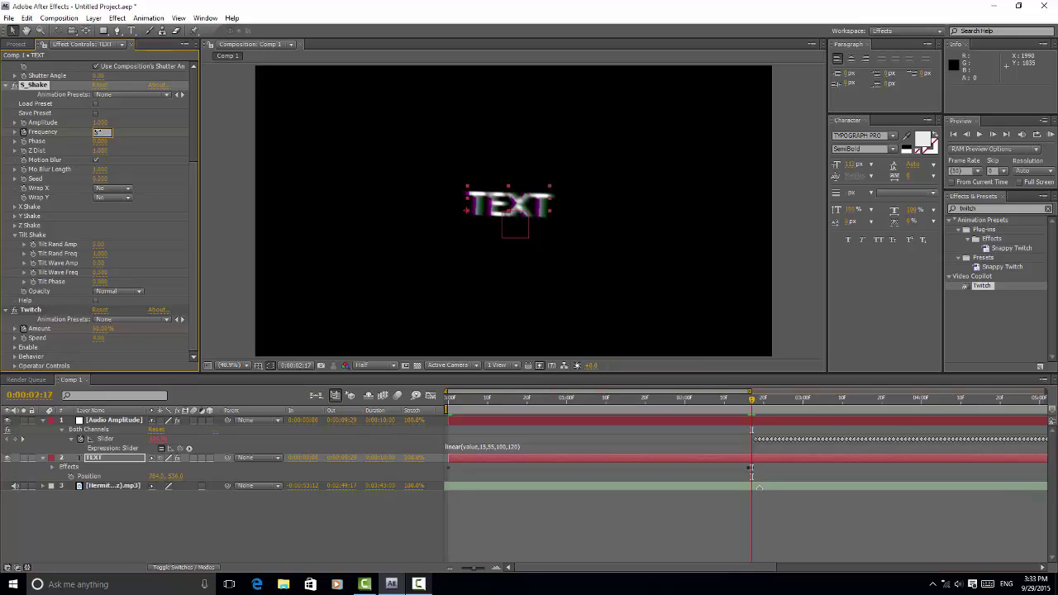
key("Return")
Preview the composition from 0:00:00:00 again to check the motion-blurred shake.
left_click_drag(478, 399, 359, 408)
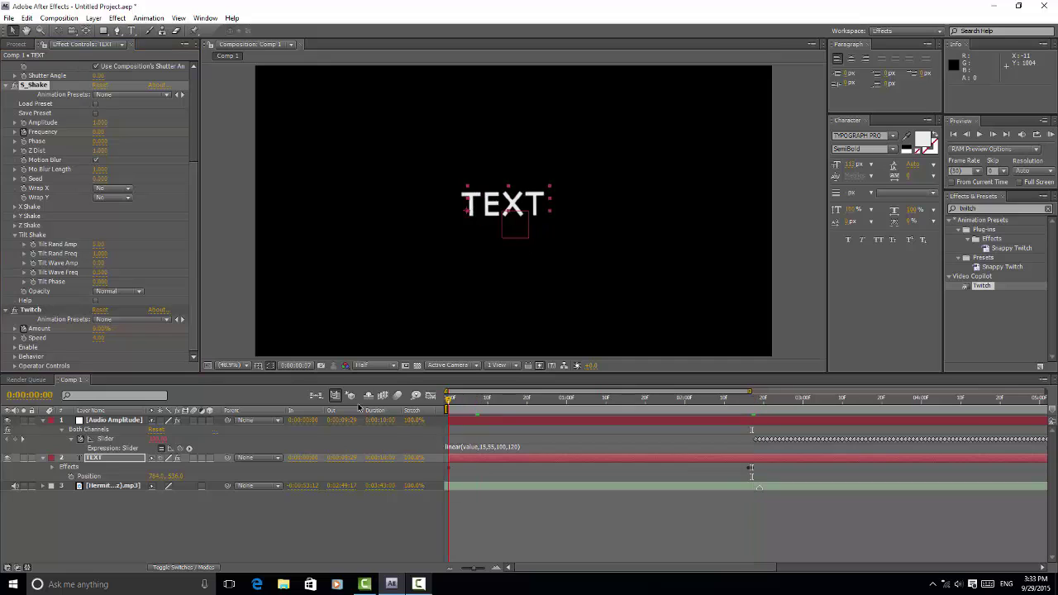
key("KP_0")
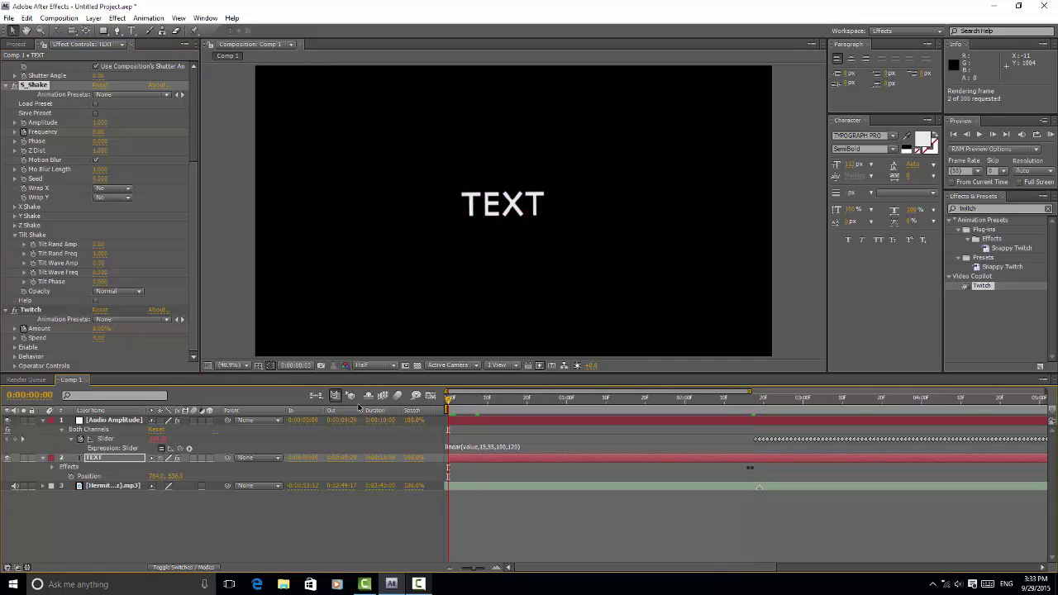